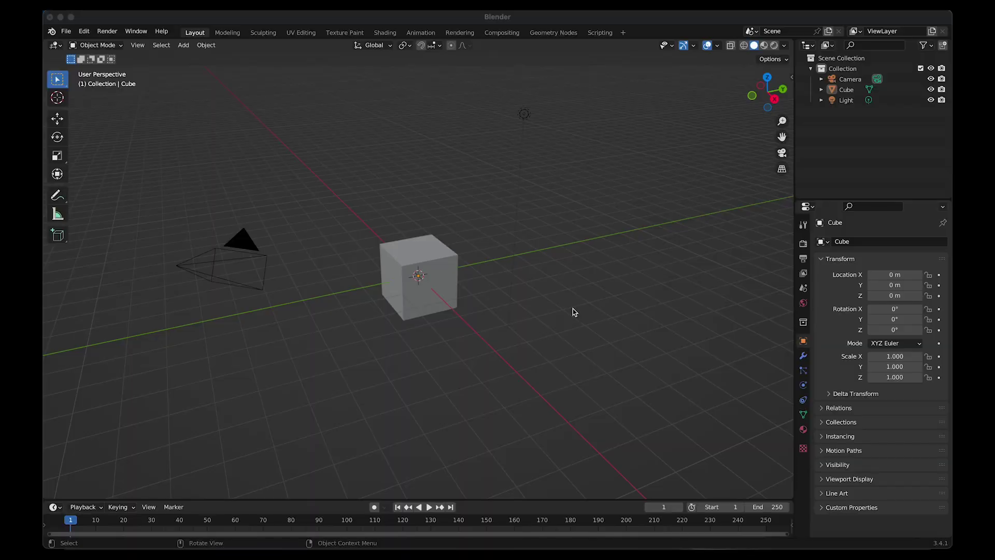
Select the default cube and delete it.
click(443, 283)
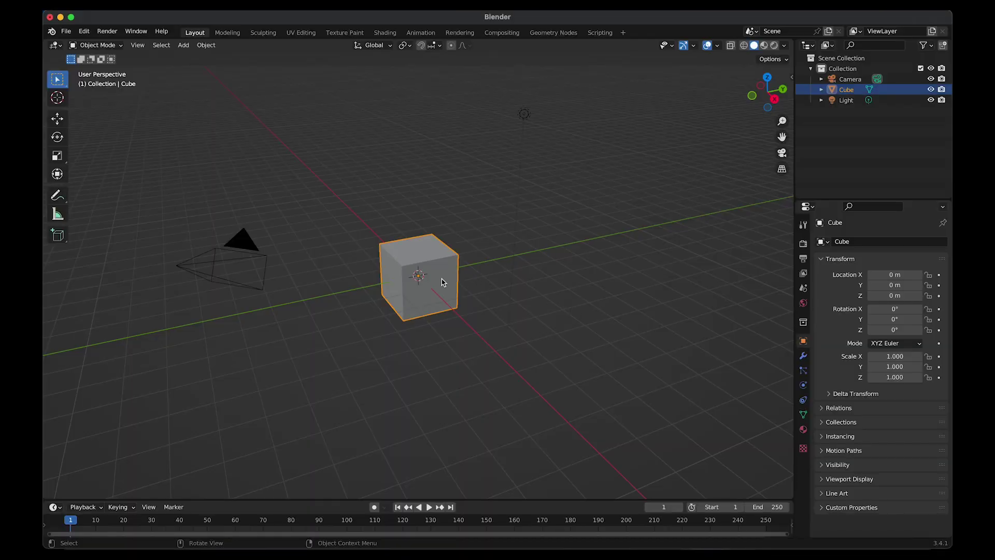
key(x)
click(438, 279)
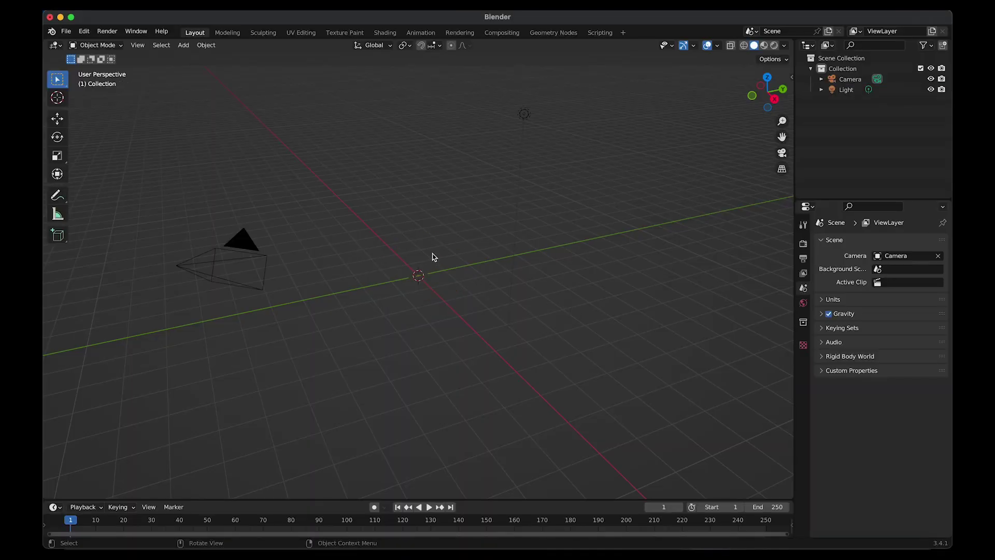
Import the seated figure FBX from Desktop/DIGITAL/FBX REFERENCE via File > Import > FBX.
click(72, 32)
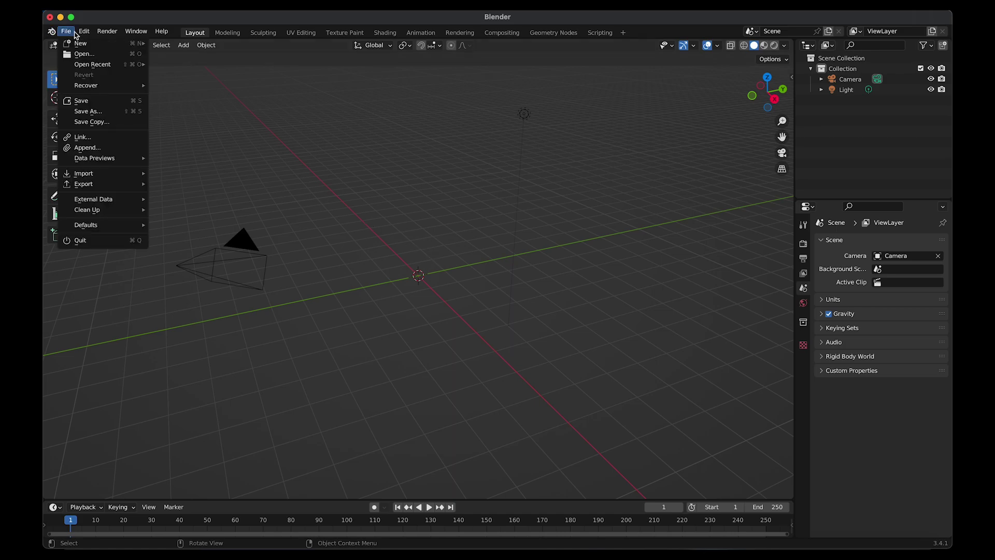
mouse_move(83, 176)
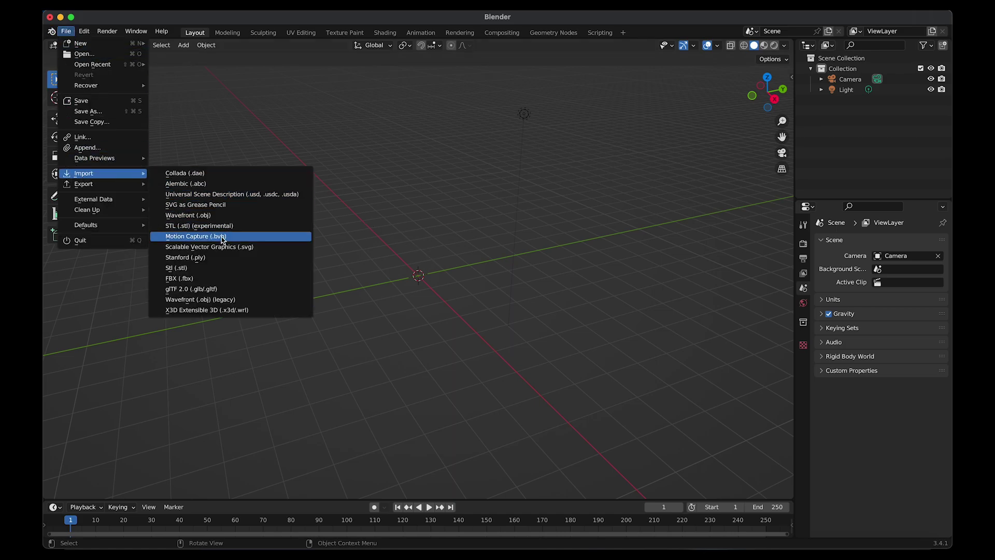
click(210, 279)
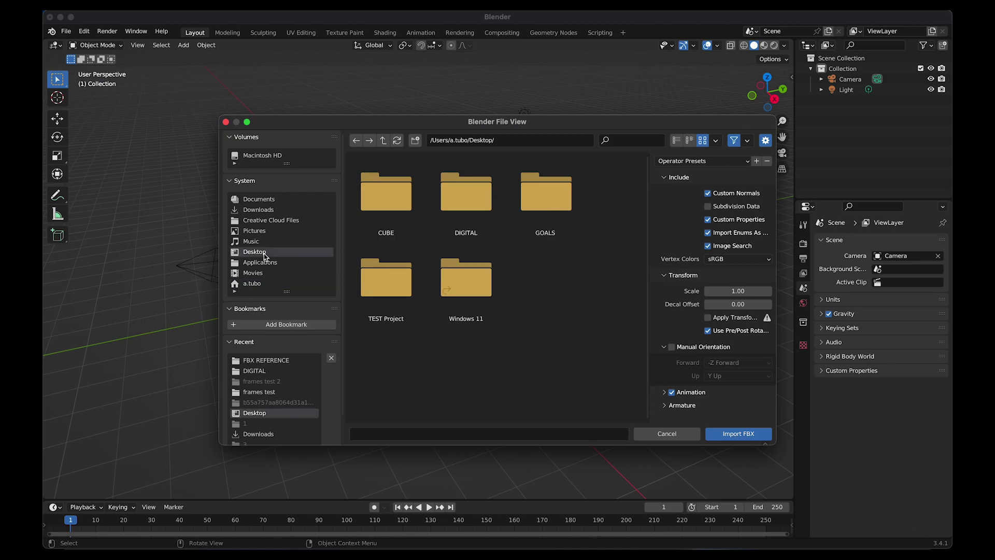
double_click(440, 210)
double_click(449, 216)
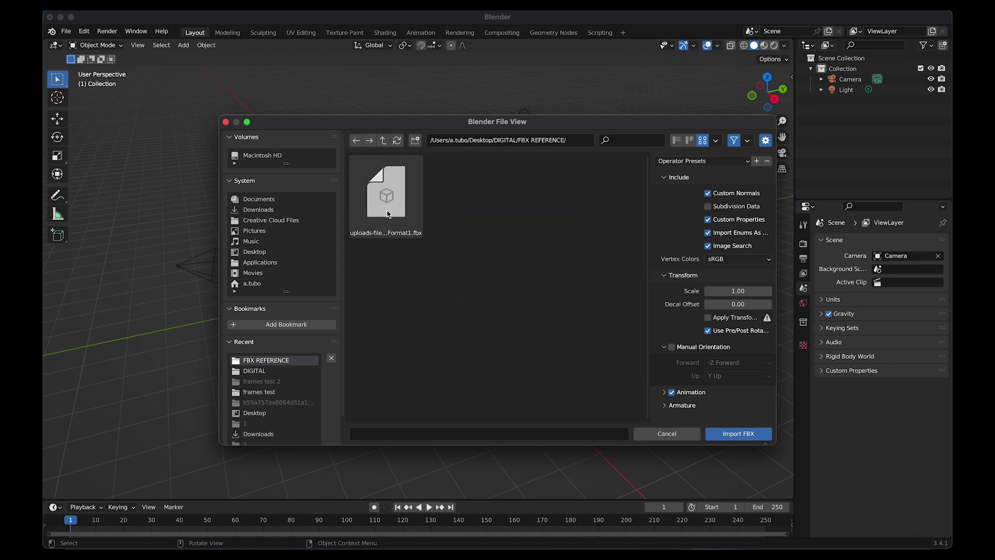
double_click(387, 214)
Zoom out to see the whole figure and switch to the camera view.
scroll(508, 251, down, 8)
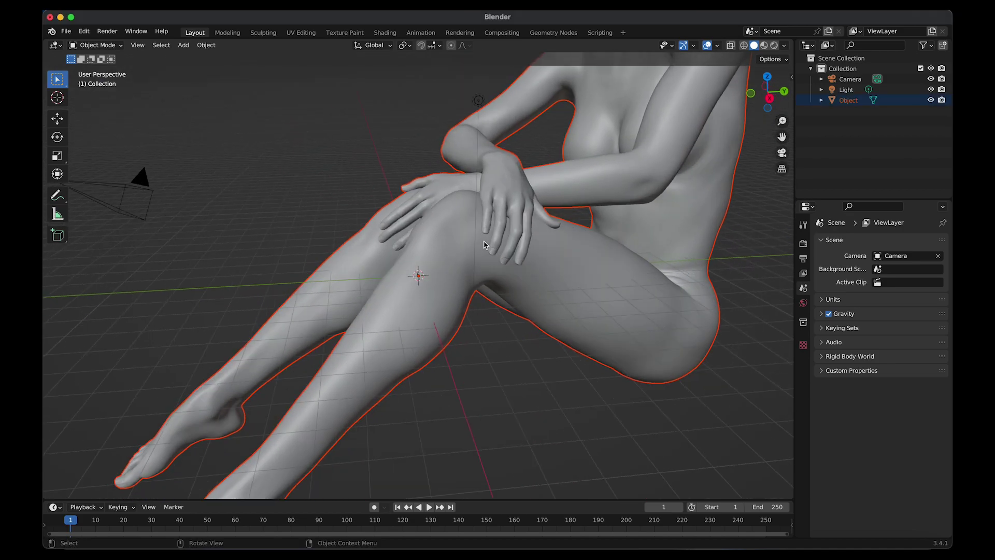
middle_drag(505, 251, 474, 244)
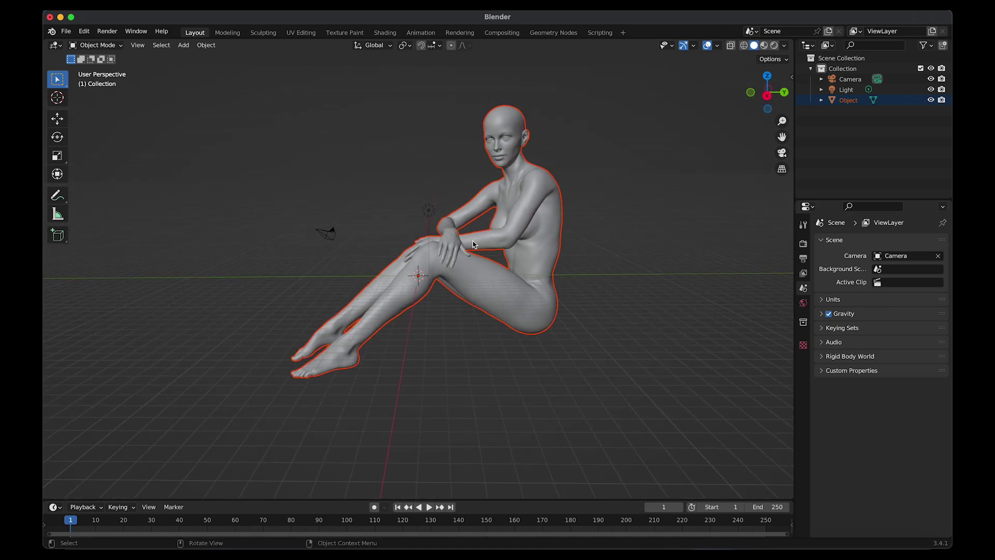
key(grave)
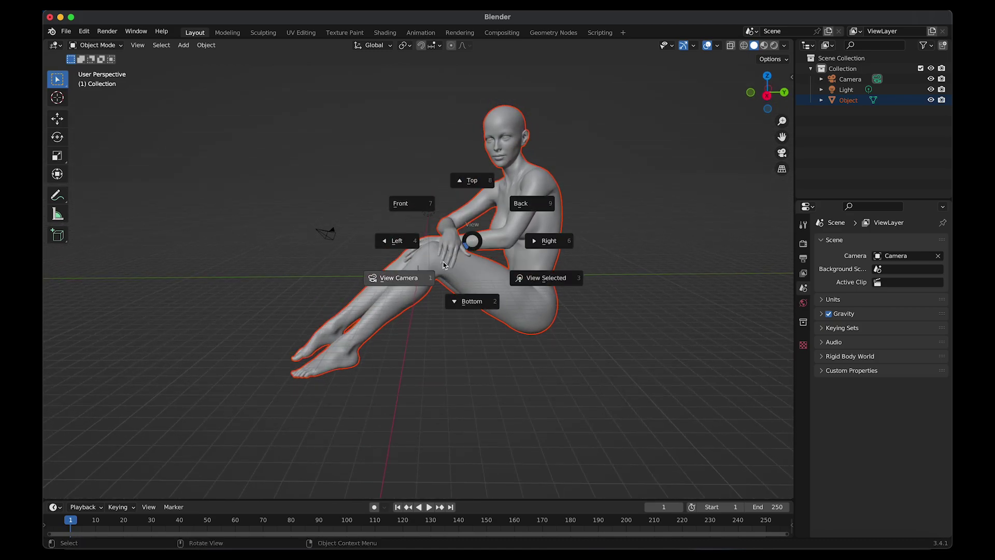
click(423, 279)
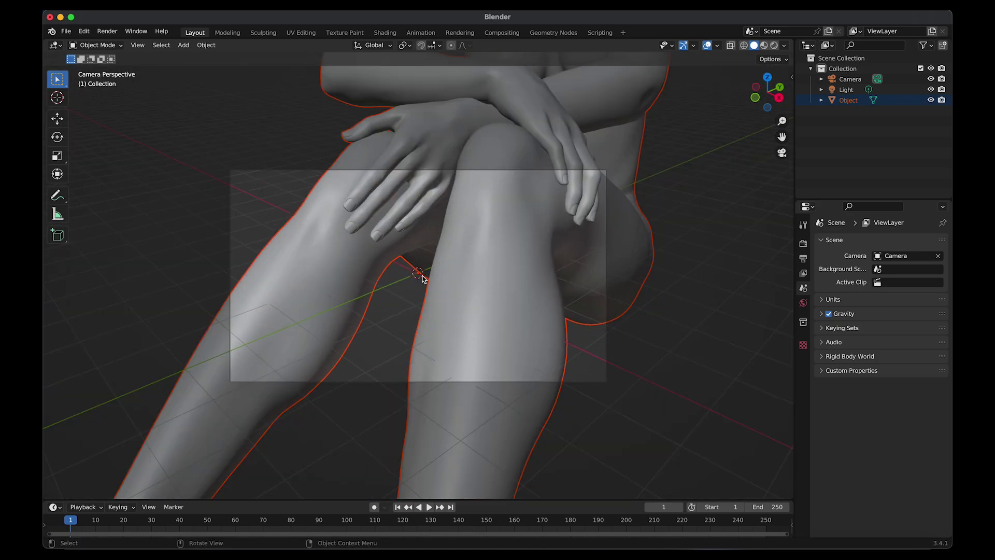
Enable Lock Camera to View, then orbit and zoom to frame the figure side-on.
click(794, 77)
click(787, 102)
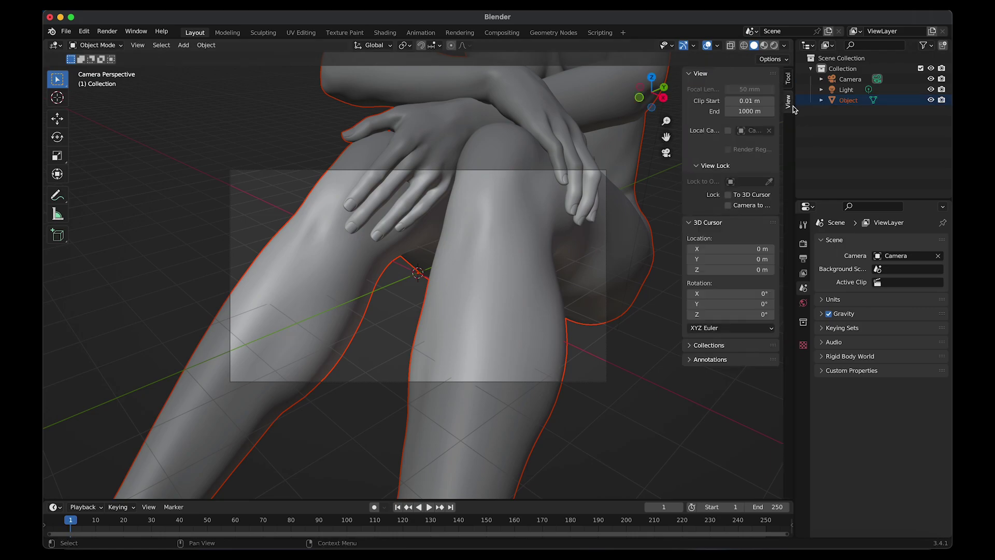
click(733, 207)
middle_drag(493, 251, 430, 236)
scroll(430, 236, down, 10)
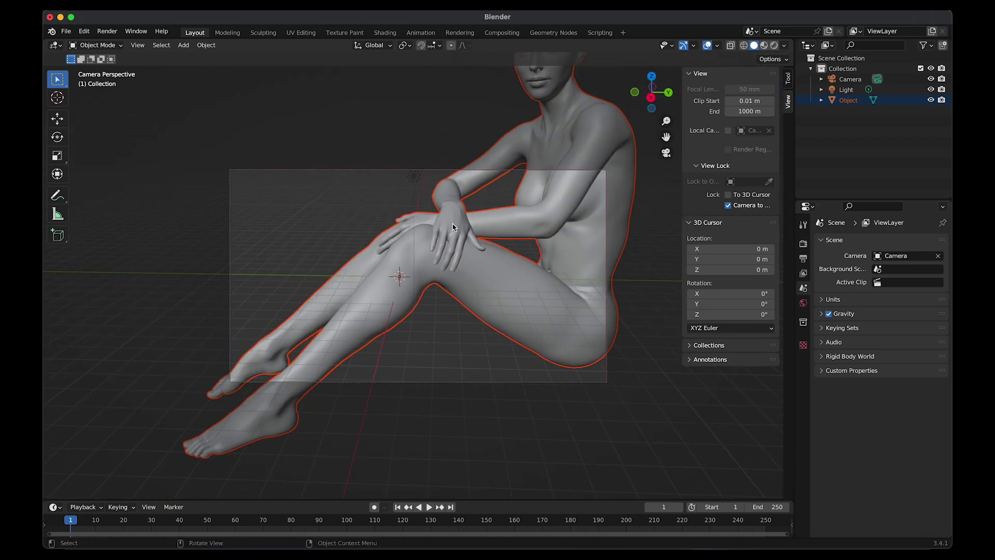
middle_drag(458, 217, 463, 218)
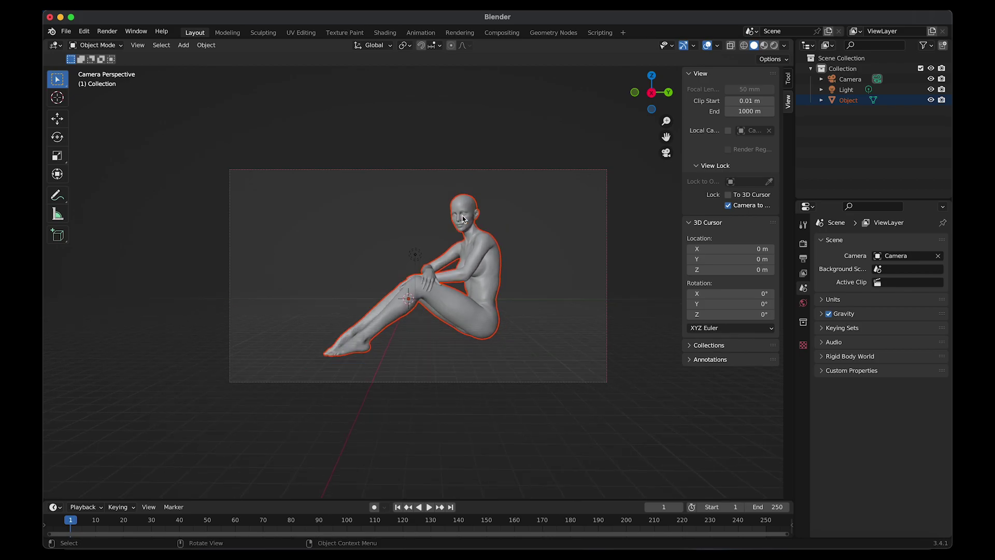
Rotate the seated figure about -18° around the Z axis.
click(486, 241)
click(57, 137)
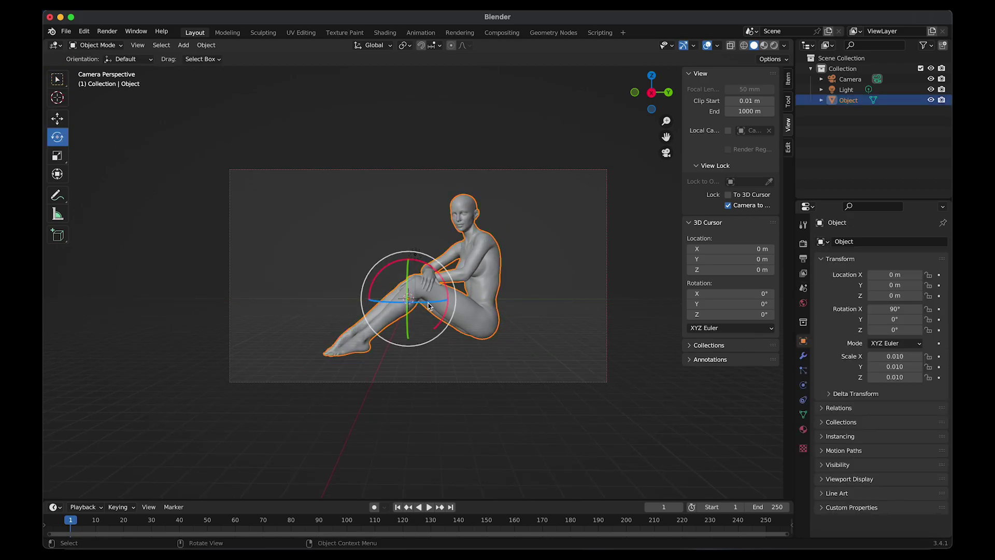
drag(428, 305, 416, 306)
Select the light and delete it through the Outliner.
click(536, 239)
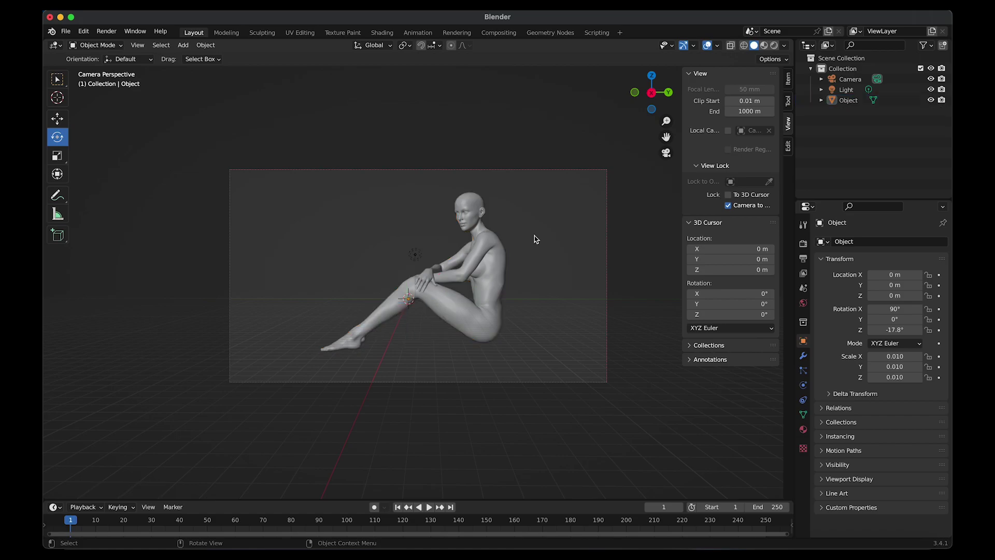
click(414, 255)
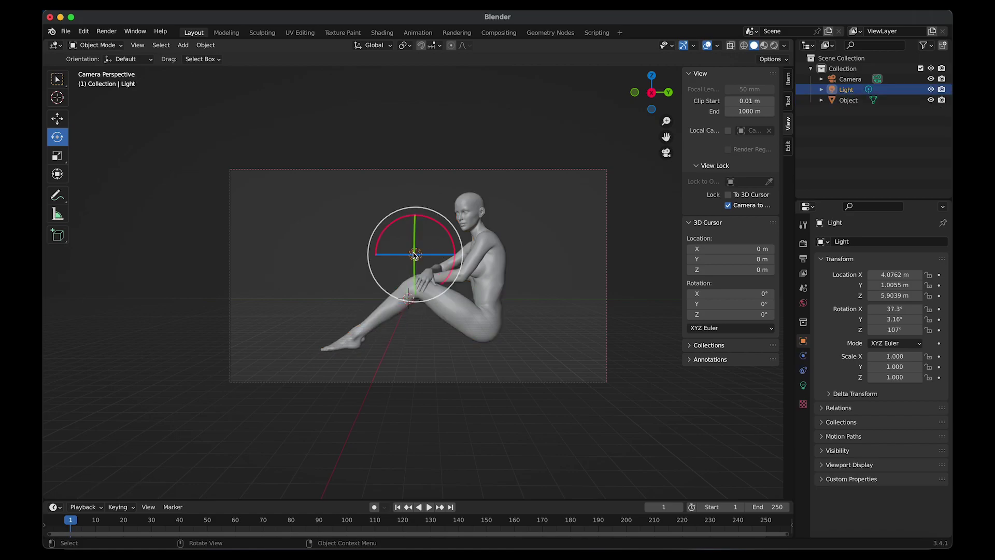
right_click(885, 93)
click(855, 119)
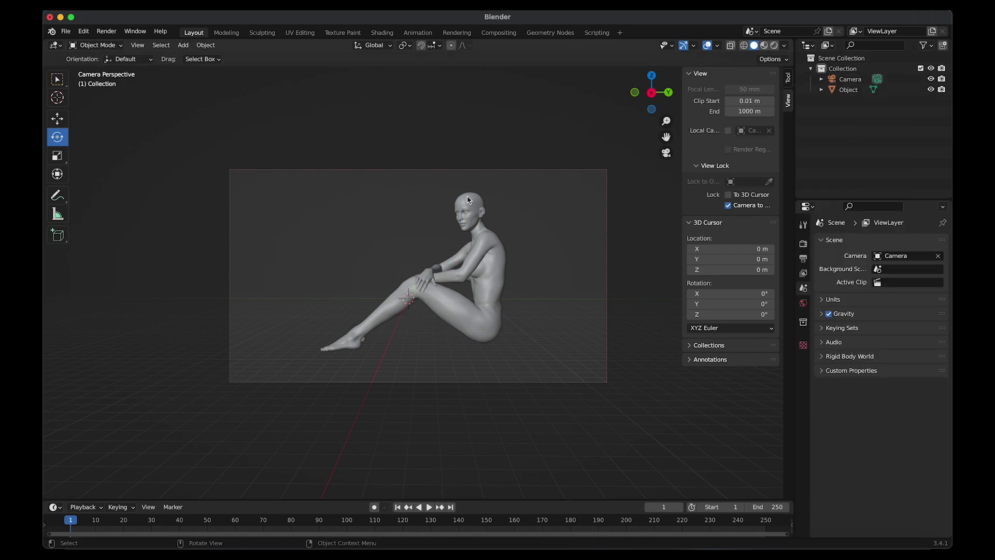
In the Shading workspace, give the figure a new material, Material.001.
click(381, 33)
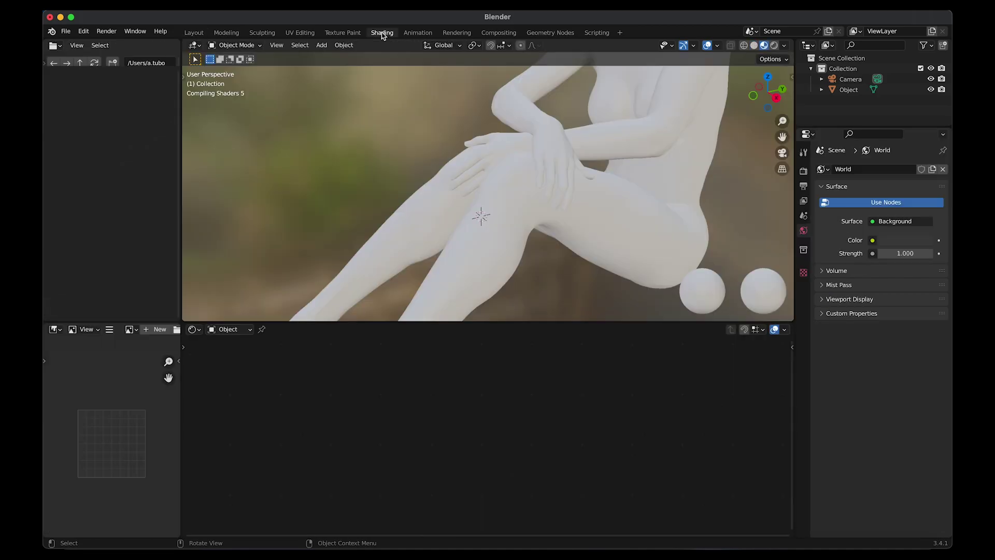
click(612, 203)
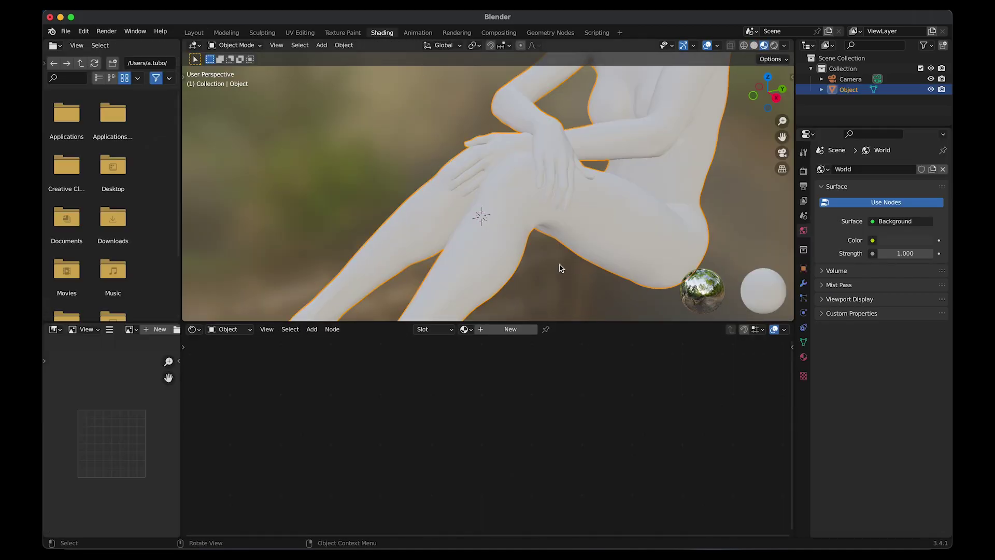
scroll(565, 249, down, 6)
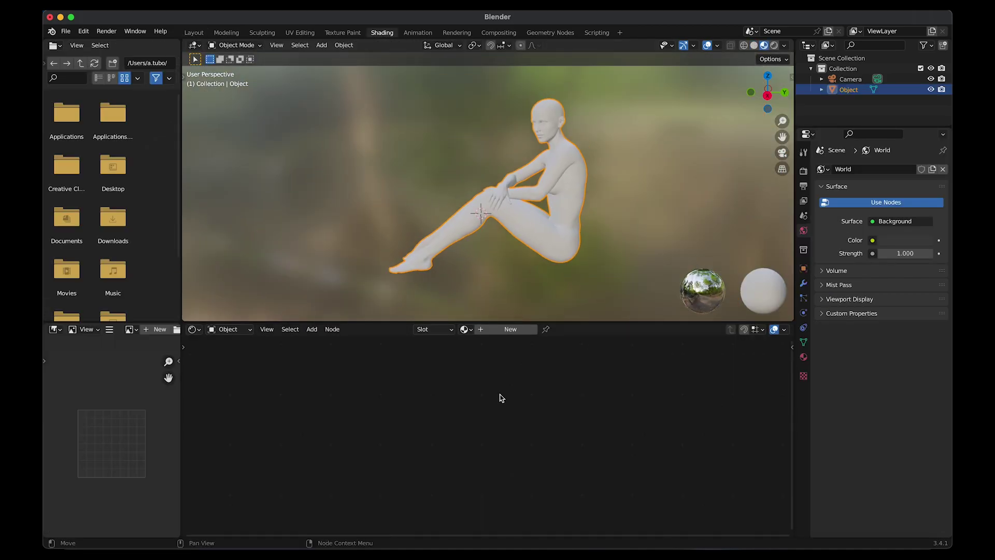
click(491, 329)
Set Roughness to 0 and move the Material Output node to the right.
scroll(552, 477, down, 3)
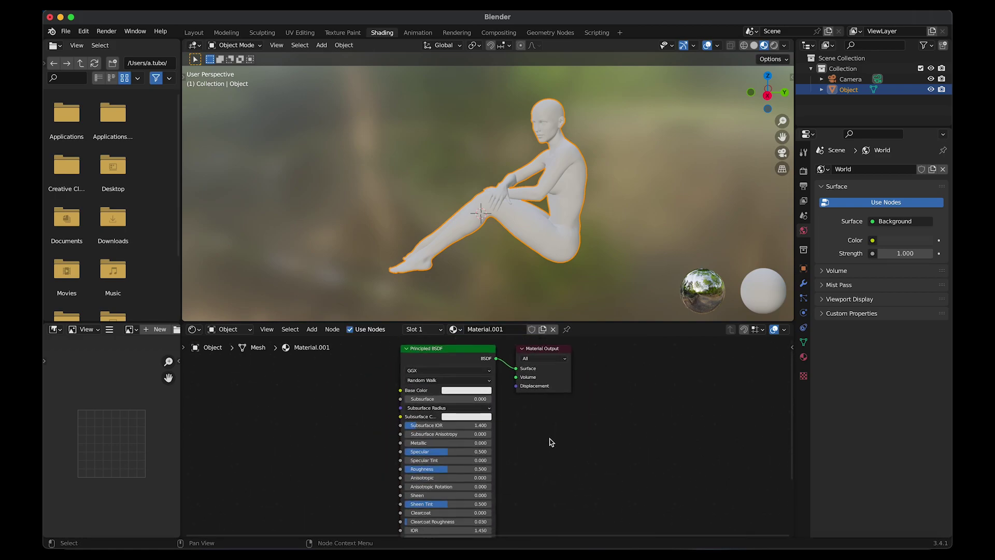
drag(447, 468, 410, 469)
middle_drag(539, 408, 523, 456)
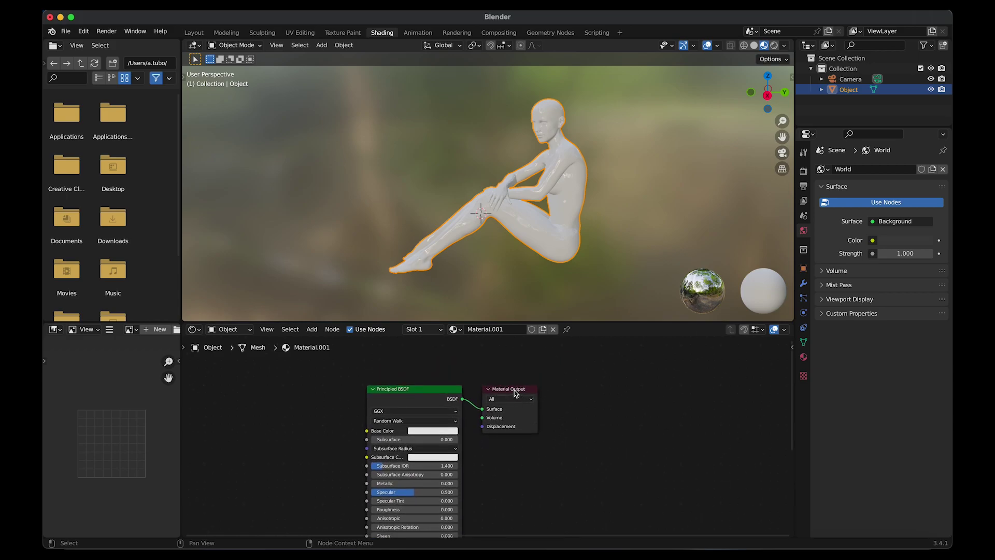
drag(516, 389, 666, 388)
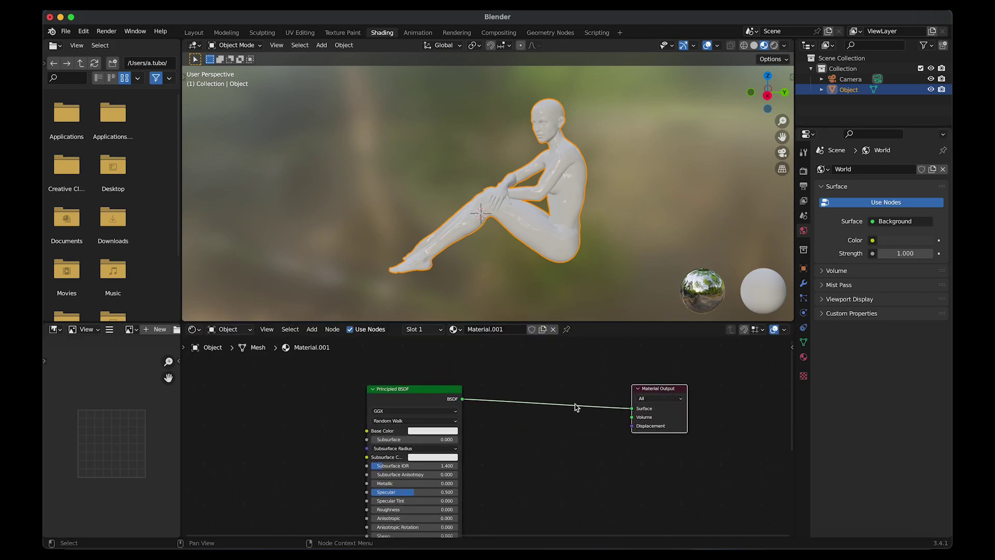
Add a Mix Shader between the Principled BSDF and Material Output, moving the BSDF below it.
key(shift+a)
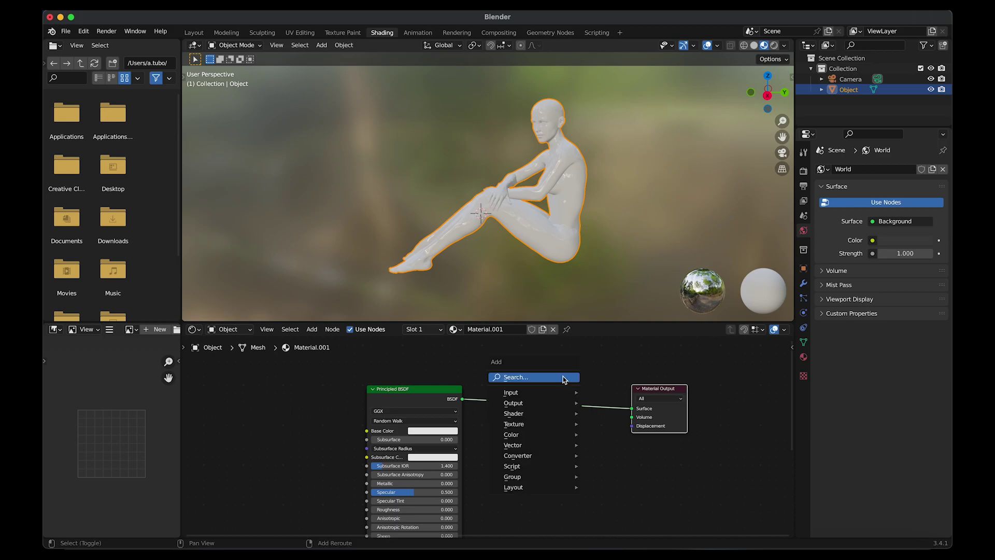
click(563, 378)
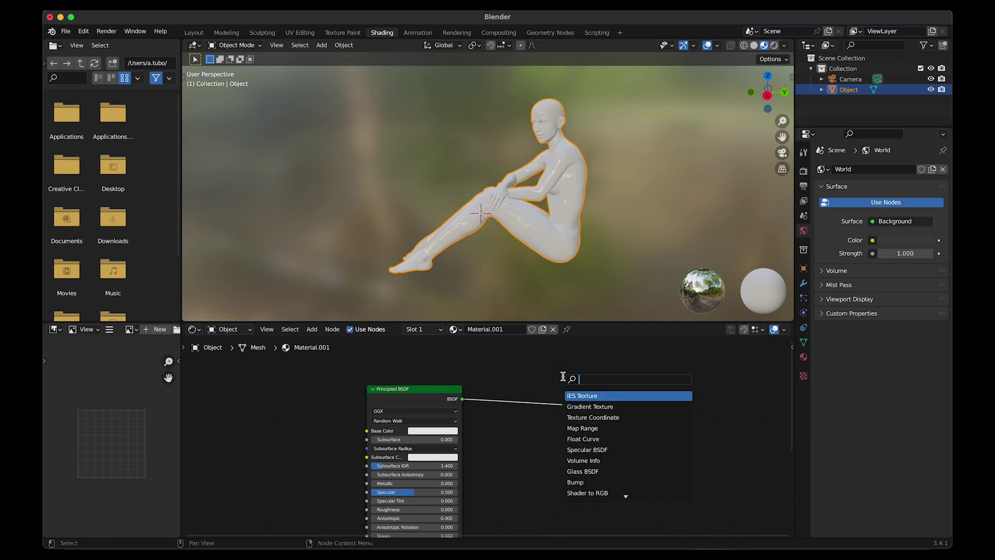
text(Mix)
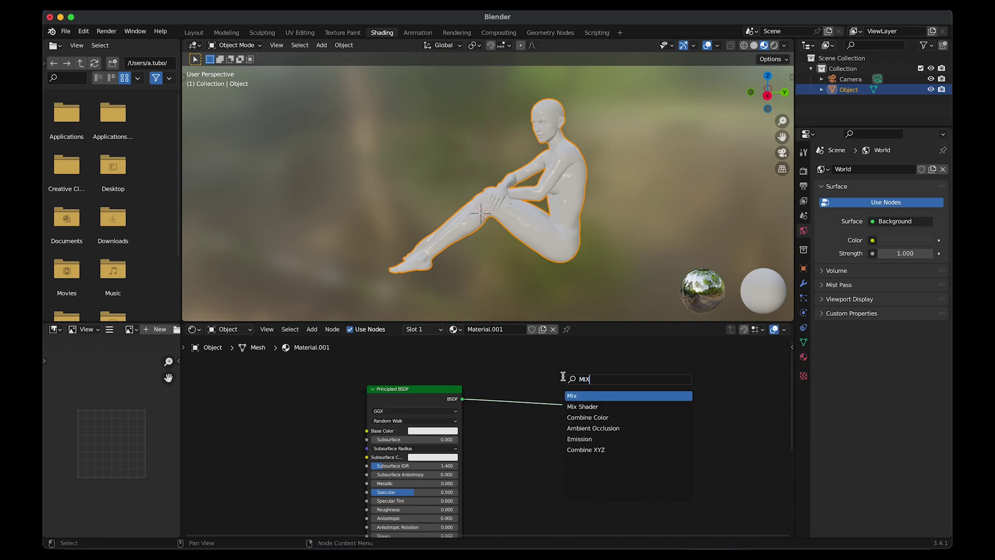
click(572, 406)
click(570, 405)
drag(570, 405, 544, 402)
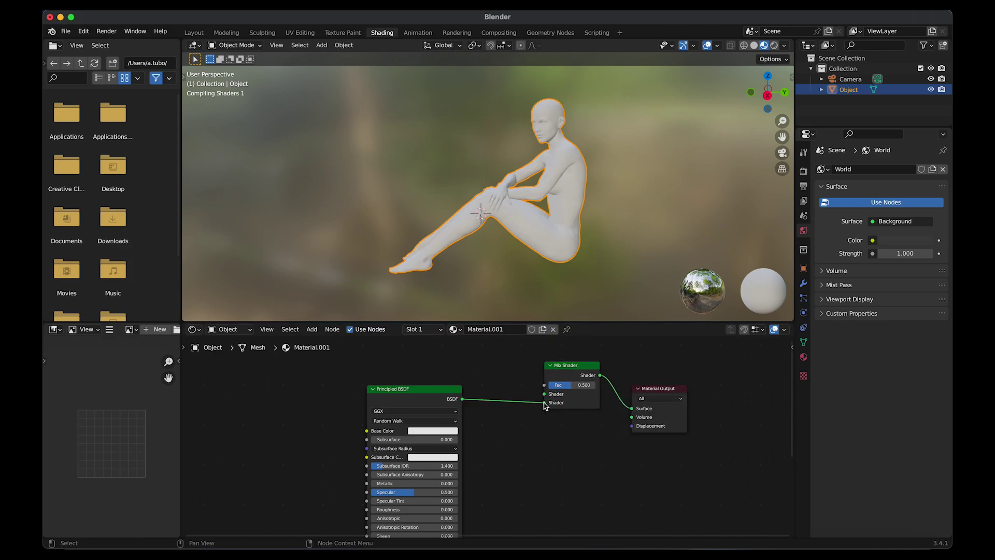
drag(445, 389, 446, 449)
scroll(466, 415, up, 5)
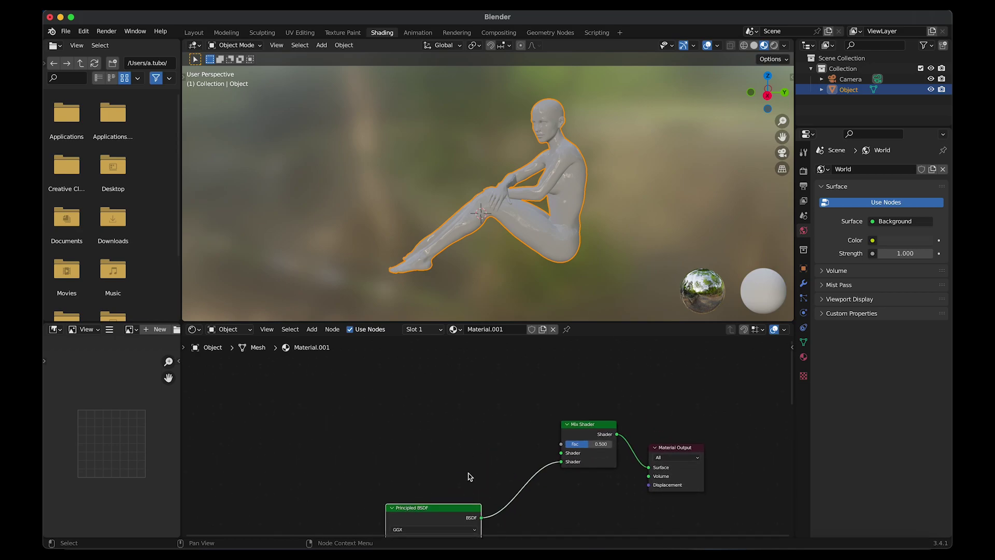
Add an Emission node and connect it to the Mix Shader's first Shader input.
key(shift+a)
click(441, 425)
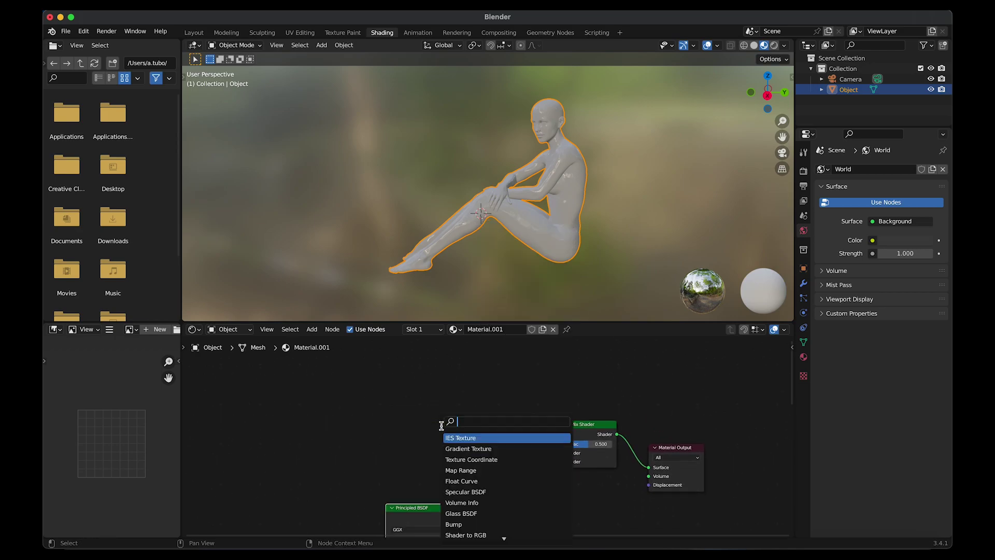
text(EMIS)
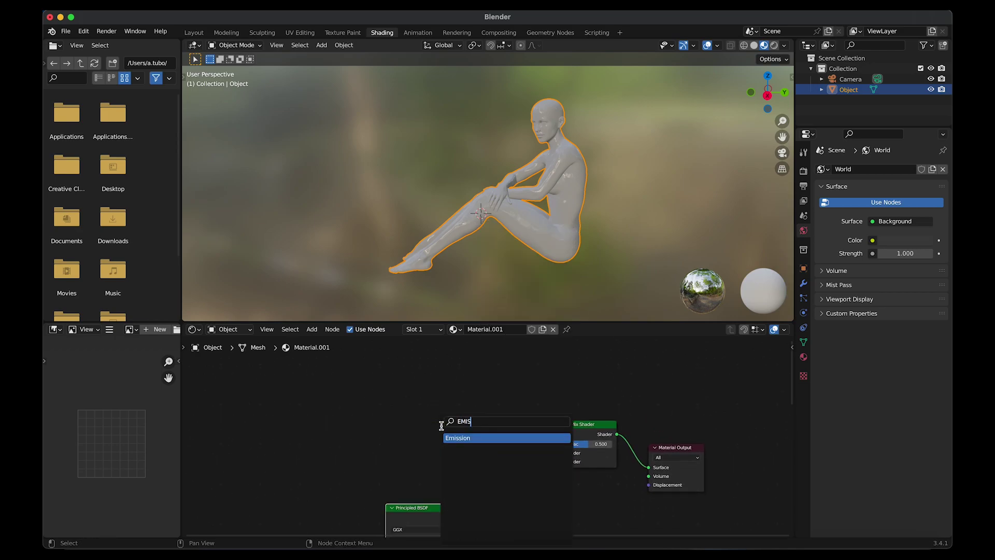
click(459, 437)
click(495, 452)
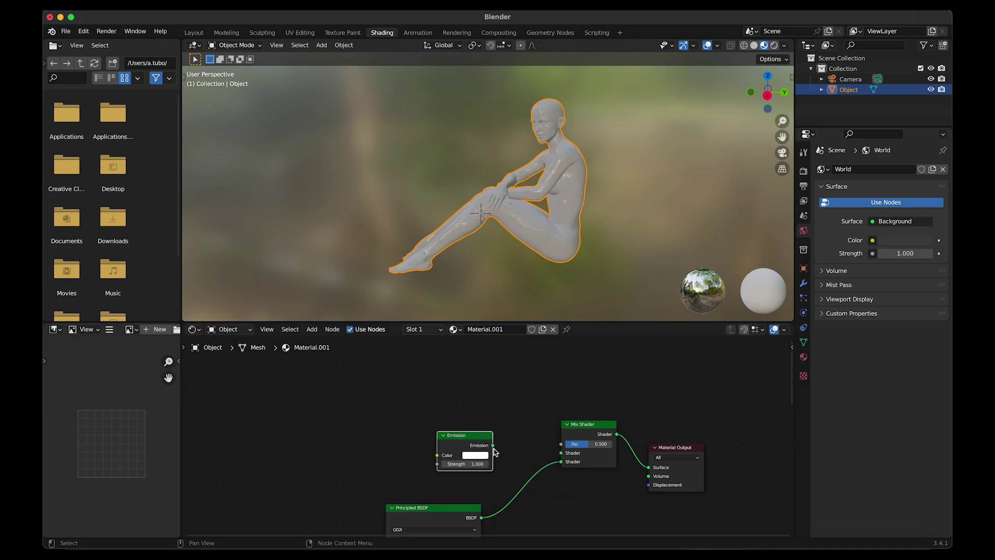
drag(493, 448, 562, 452)
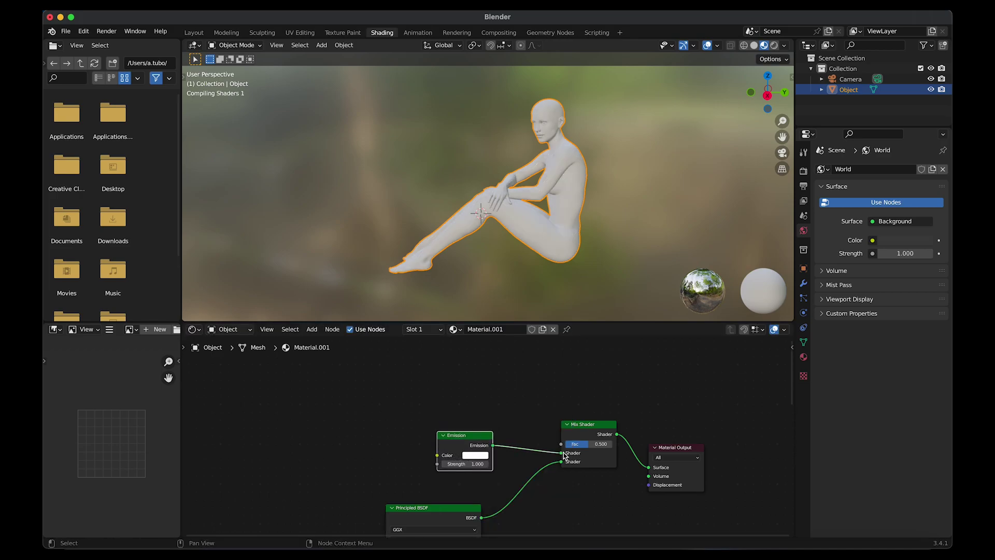
click(475, 456)
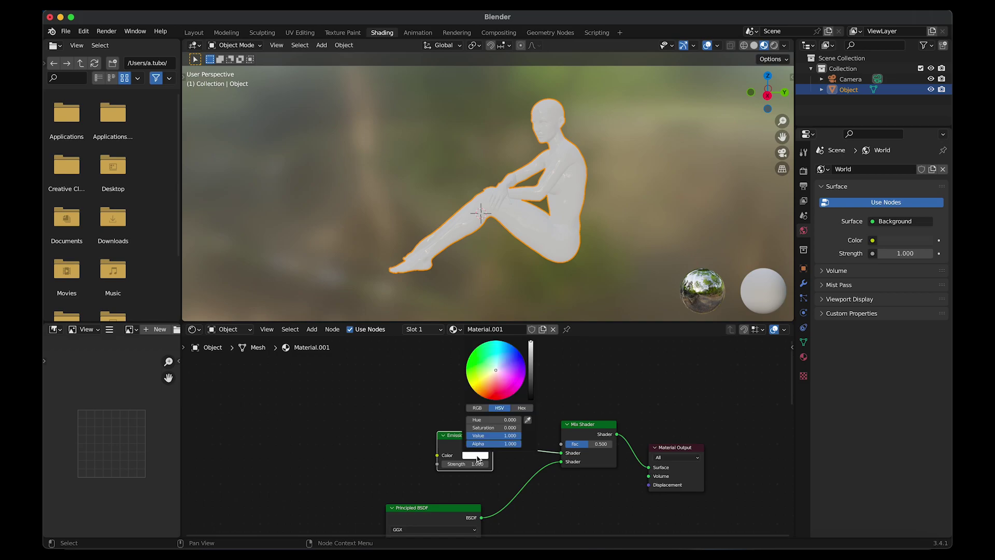
Set the Emission colour to Hue 0.605 and Saturation 0.974.
click(512, 420)
text(0.605)
key(Return)
click(511, 430)
key(Return)
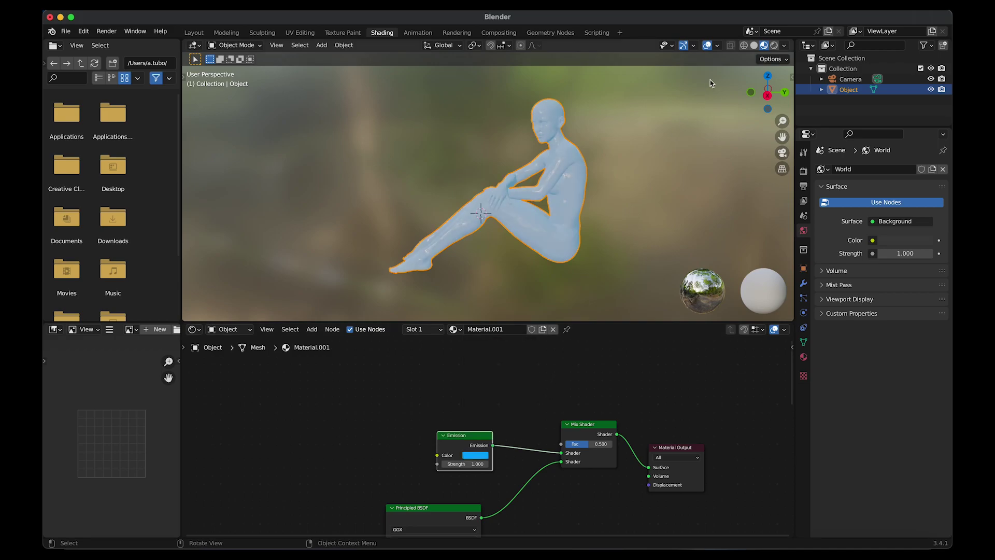
Switch the viewport to Rendered shading and raise Emission Strength to 3.2.
click(774, 45)
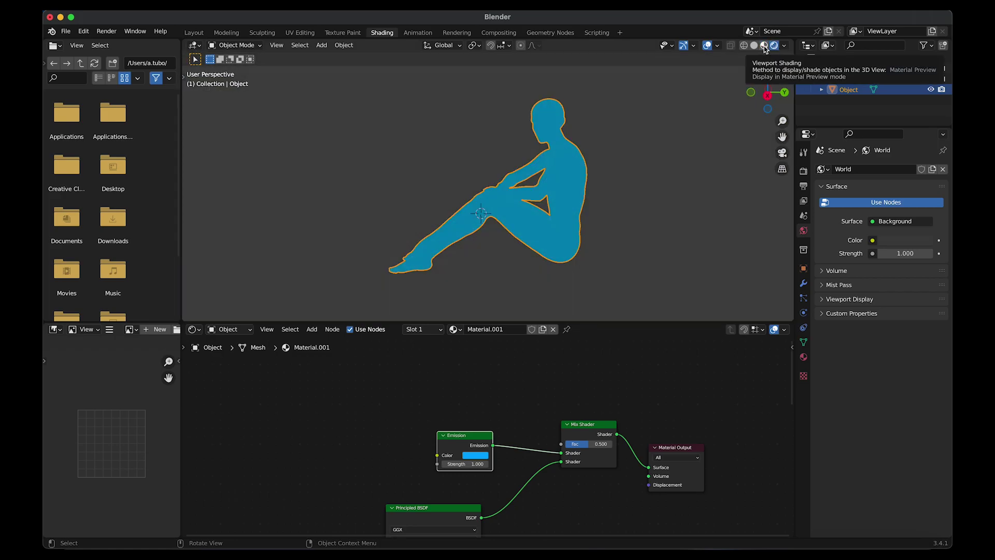
scroll(672, 189, up, 2)
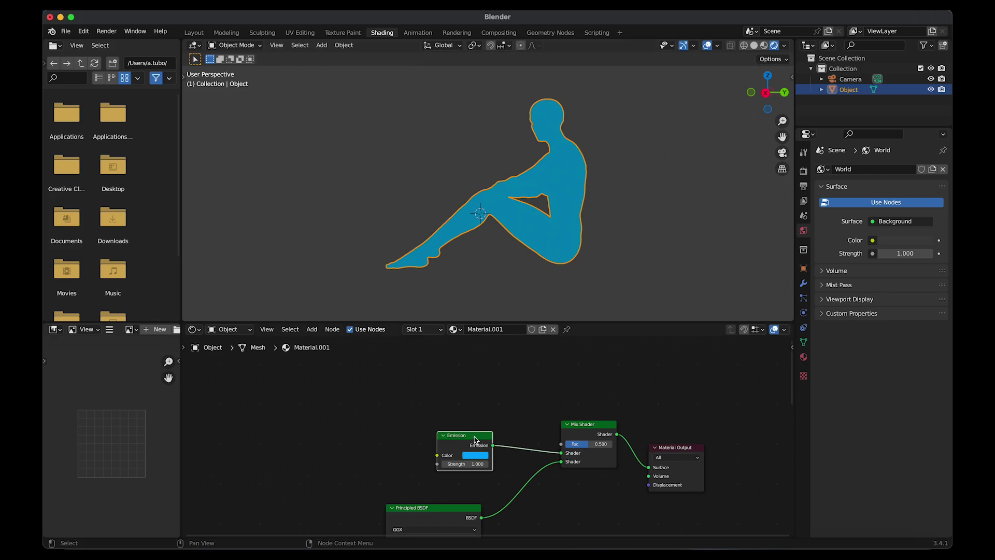
drag(475, 439, 534, 472)
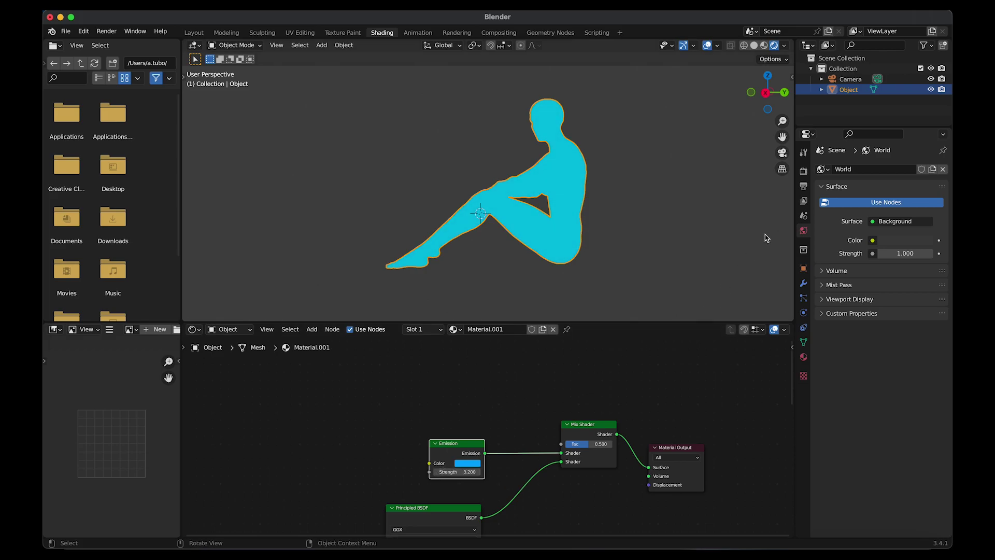
Enable Bloom in the Eevee Render Properties.
click(803, 171)
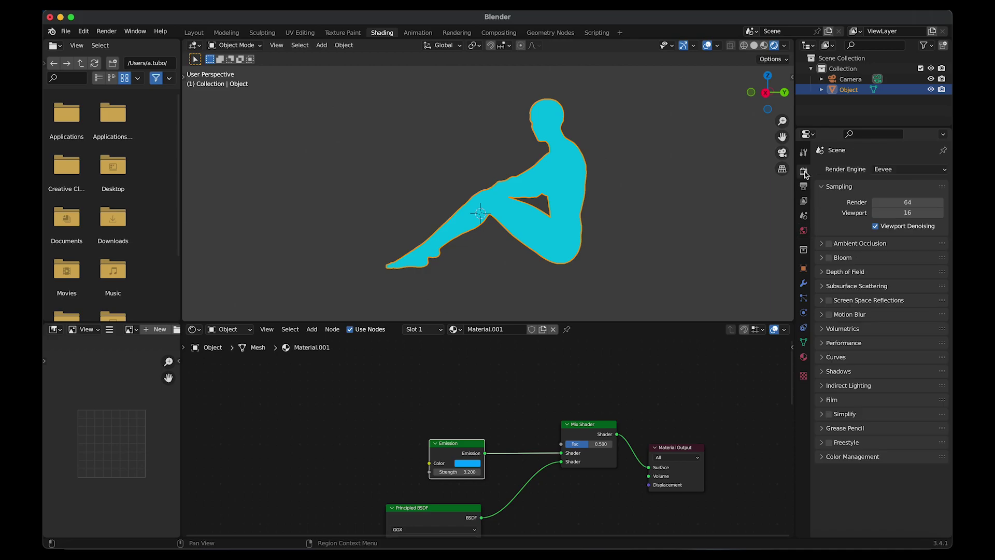
click(829, 257)
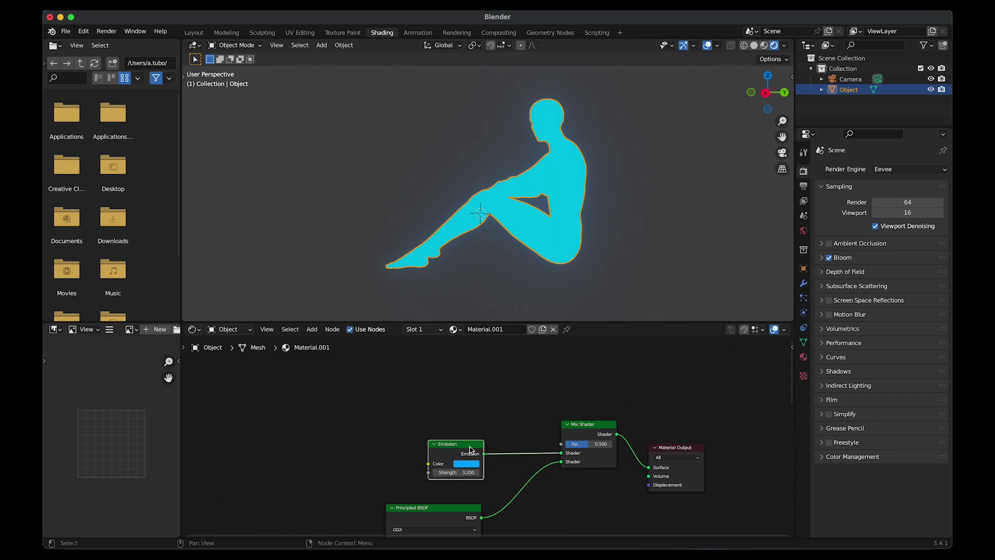
key(shift+a)
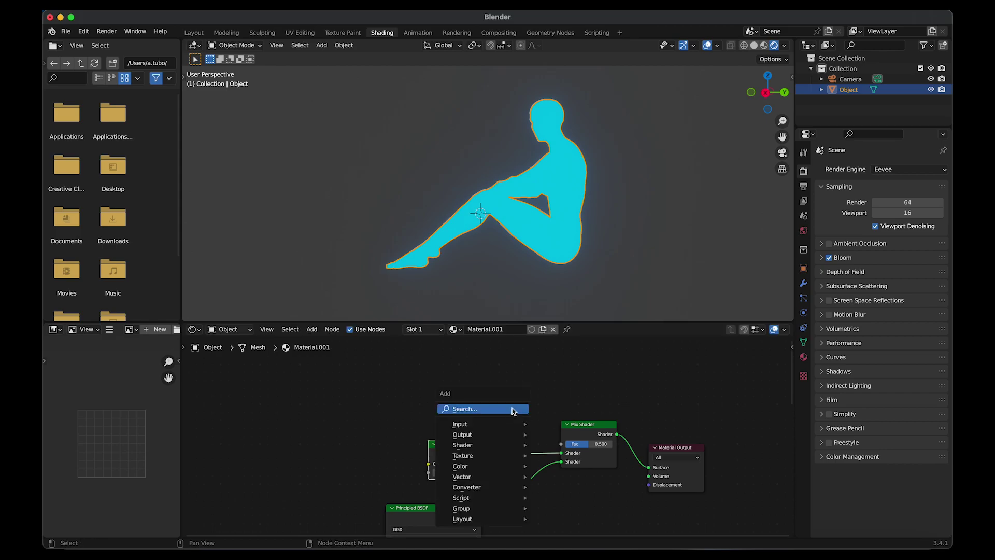
Add a ColorRamp node, wire its Color output into the Mix Shader Fac, and reposition it.
click(513, 409)
text(ramp)
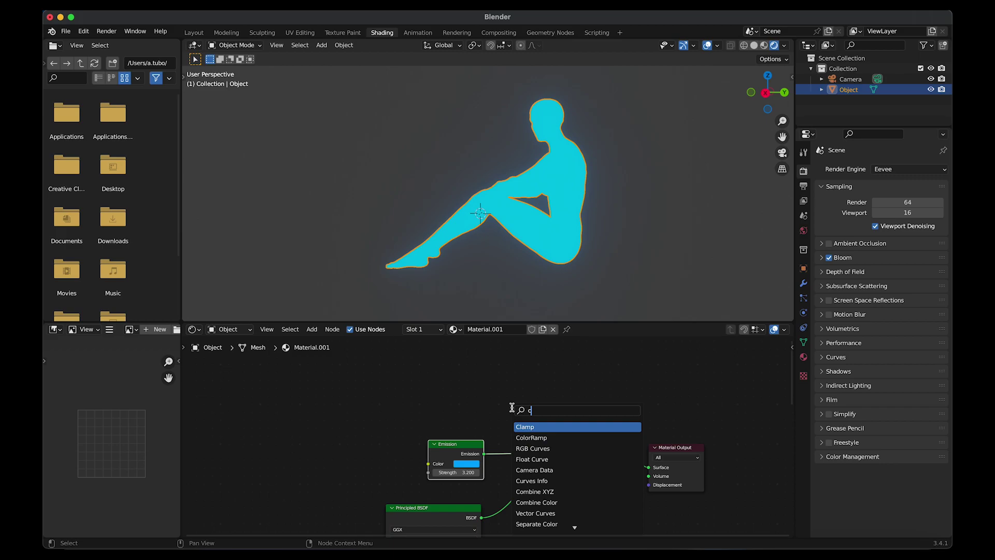
key(Return)
click(413, 376)
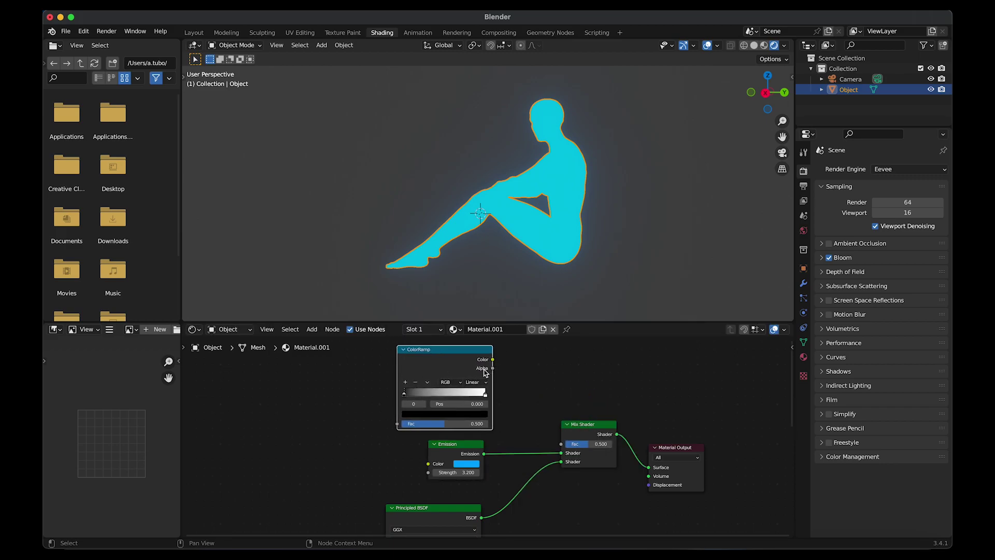
drag(492, 360, 564, 446)
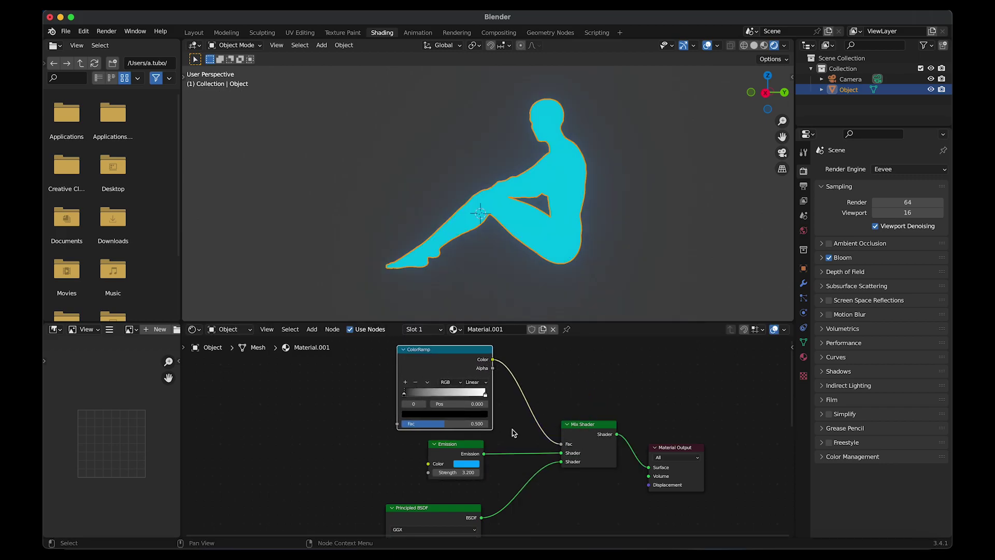
scroll(511, 433, left, 5)
scroll(511, 434, up, 2)
drag(479, 380, 444, 390)
scroll(344, 462, left, 5)
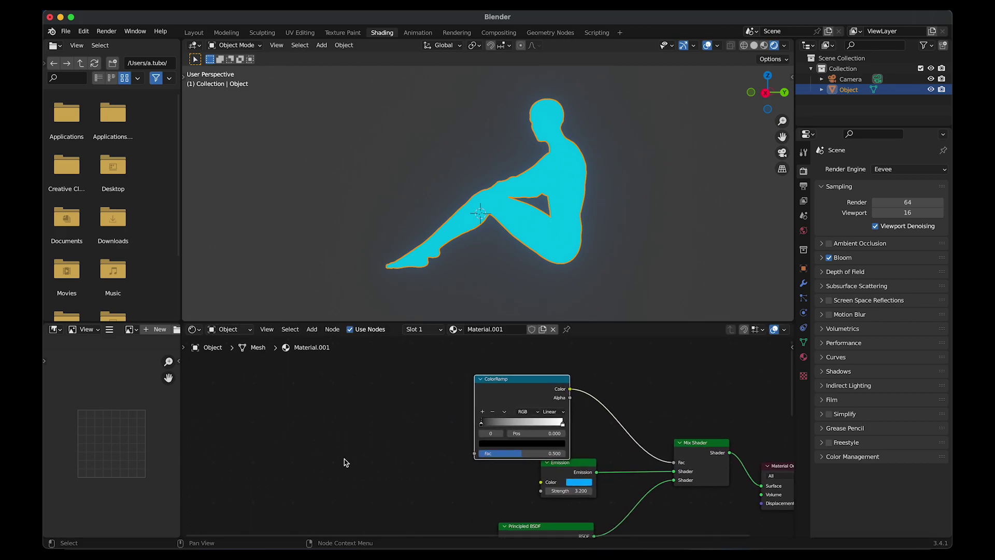
key(shift+a)
Add a Mix node from the node search and switch its data type to Color.
click(333, 428)
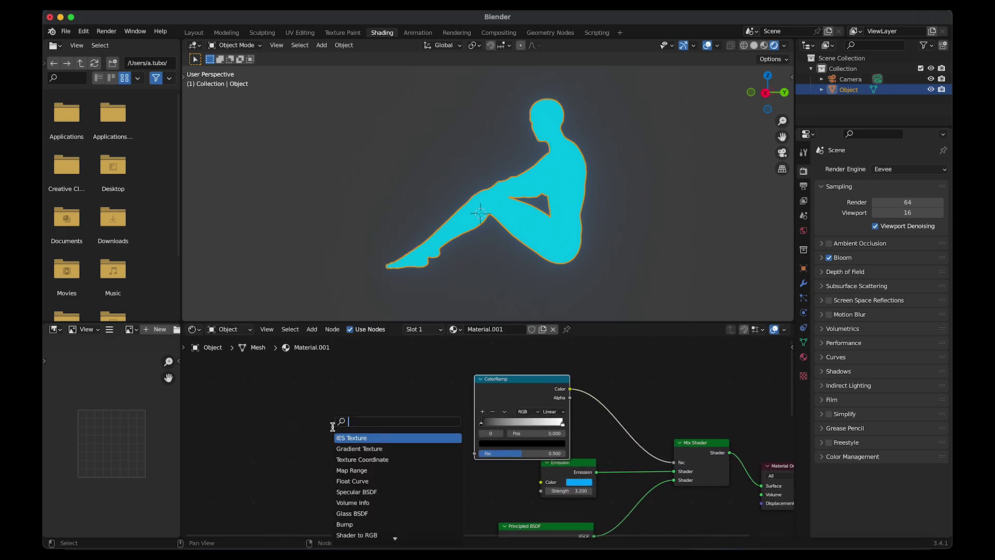
text(mix)
key(Return)
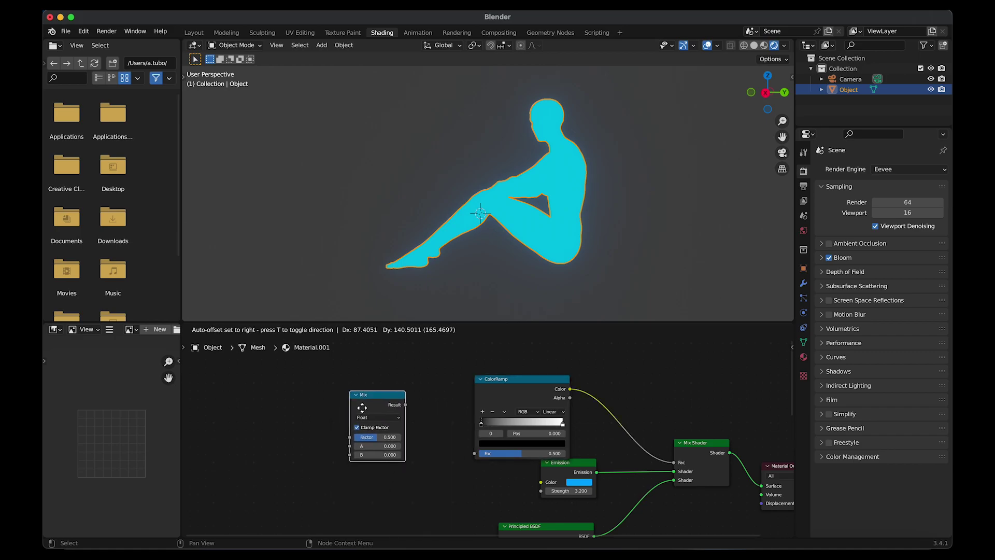
click(365, 406)
click(381, 417)
click(380, 441)
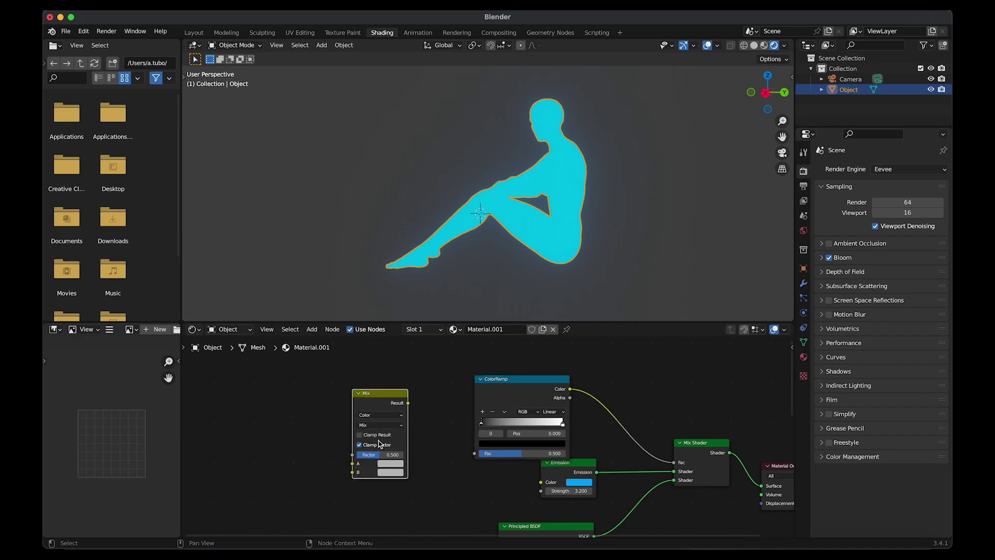
Connect the Mix node's Result output to the ColorRamp's Fac input.
drag(408, 403, 481, 456)
scroll(414, 447, left, 3)
scroll(414, 447, down, 2)
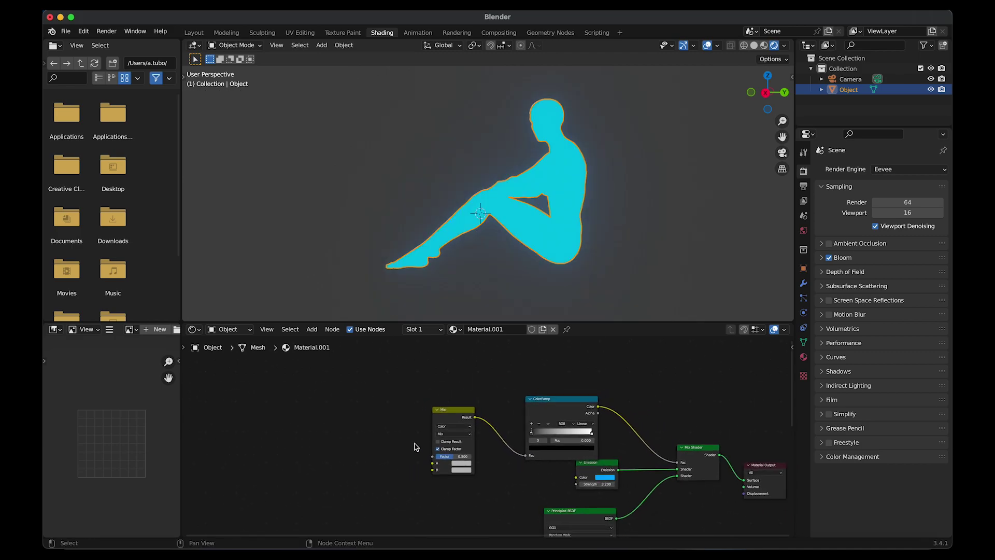
click(462, 409)
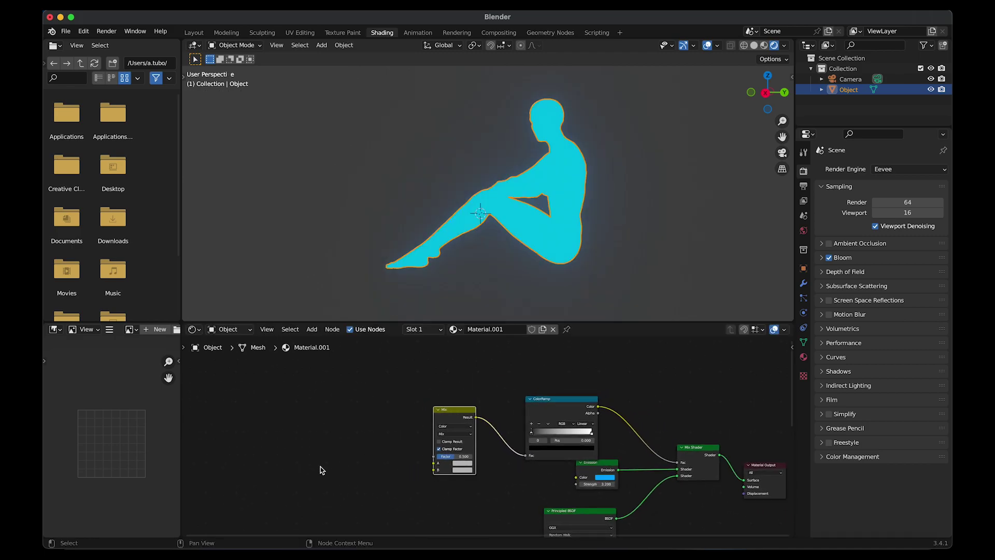
key(shift+a)
Add a Wave Texture and connect its Color output to the Mix node's A input.
click(310, 426)
text(wa)
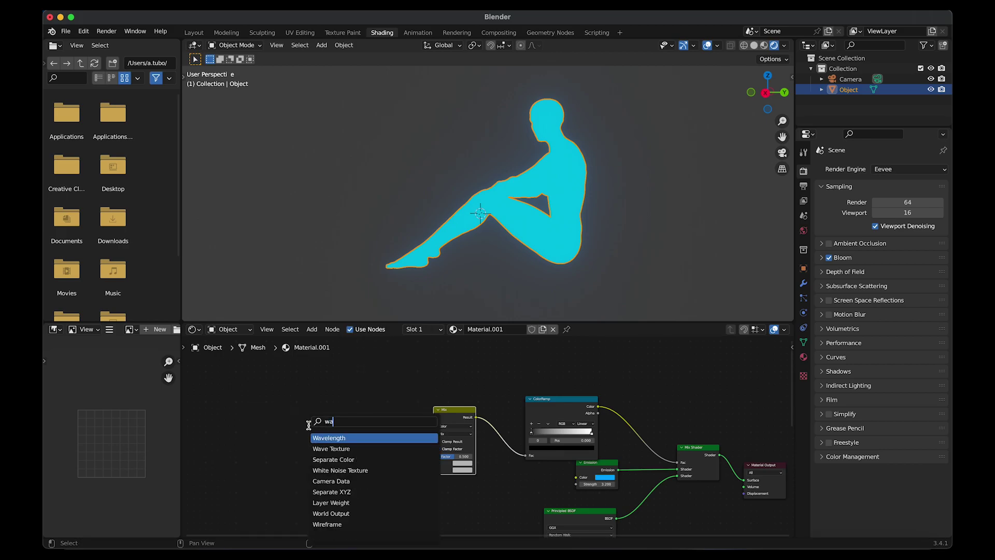
text(ve)
click(325, 448)
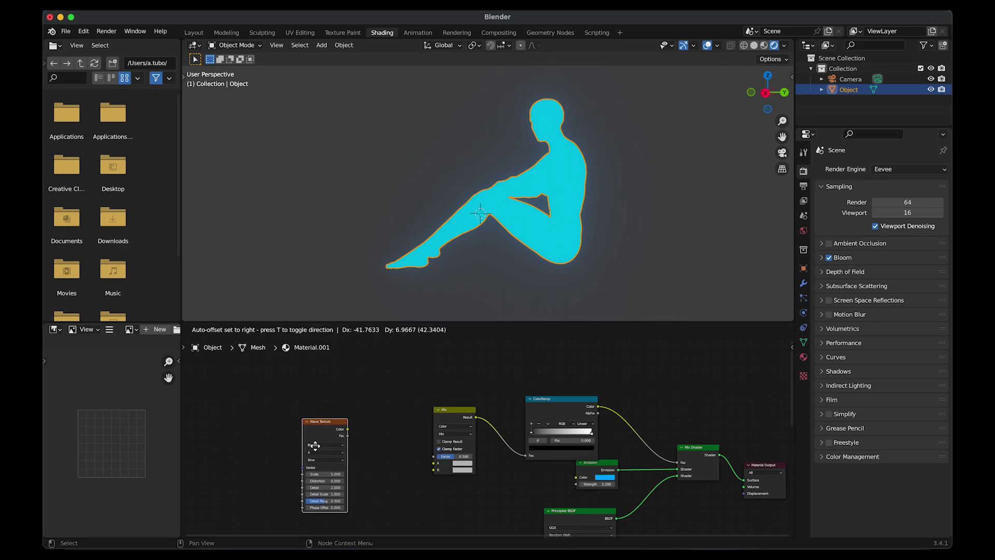
click(334, 425)
drag(342, 421, 440, 464)
scroll(376, 450, left, 10)
scroll(377, 450, down, 3)
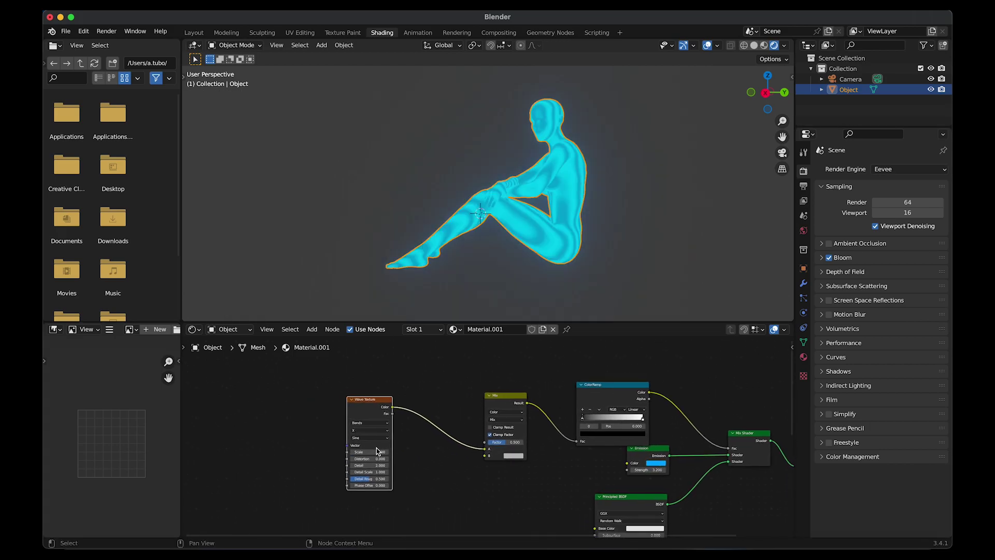
Set the wave Scale to 13, Distortion to 0.6 and Detail to 15.
double_click(423, 431)
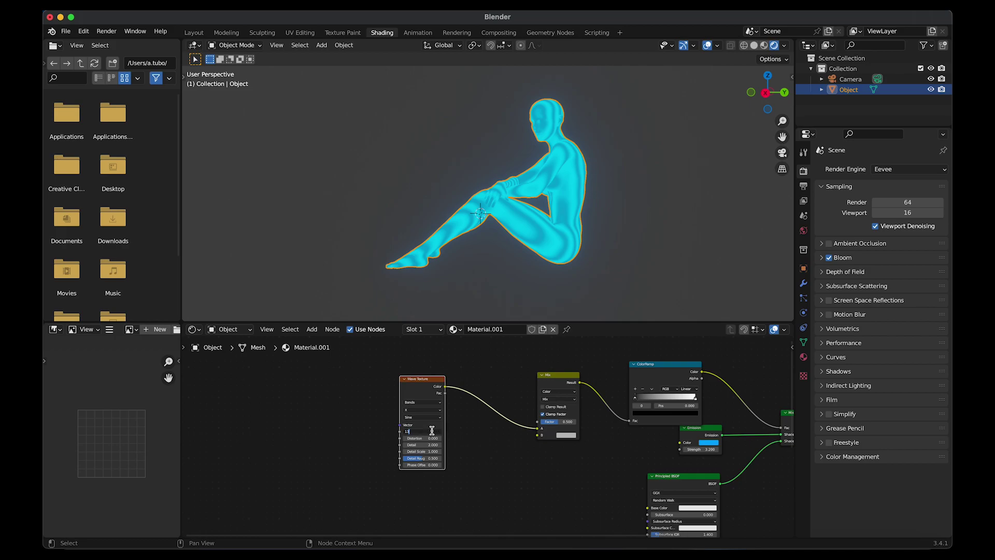
text(13)
key(Return)
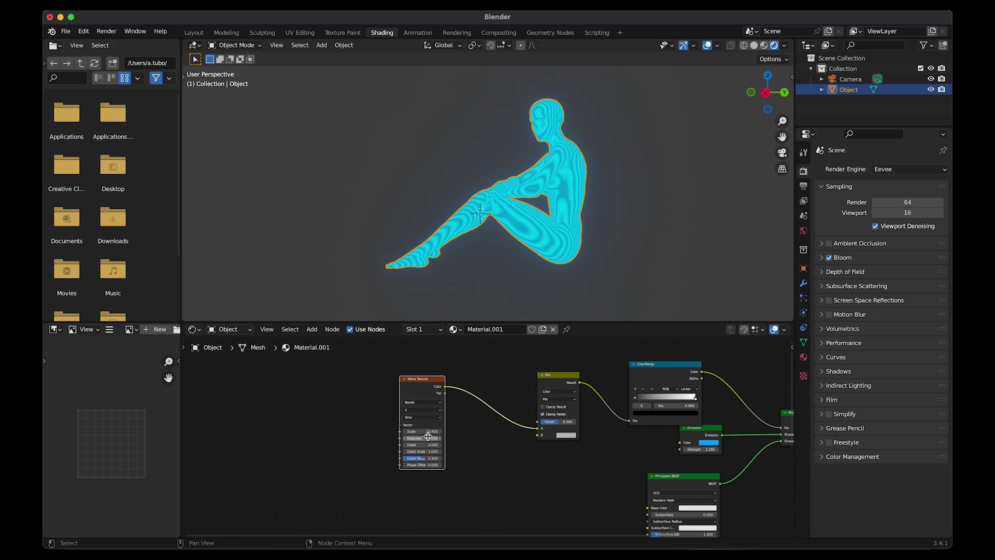
double_click(428, 438)
key(Return)
double_click(426, 445)
key(Return)
Set the wave Detail Scale to 18.2, Detail Roughness to 0.369 and Phase Offset to 22.
double_click(433, 452)
text(18.2)
key(Return)
double_click(433, 458)
text(0.369)
key(Return)
double_click(429, 464)
text(22)
key(Return)
click(463, 483)
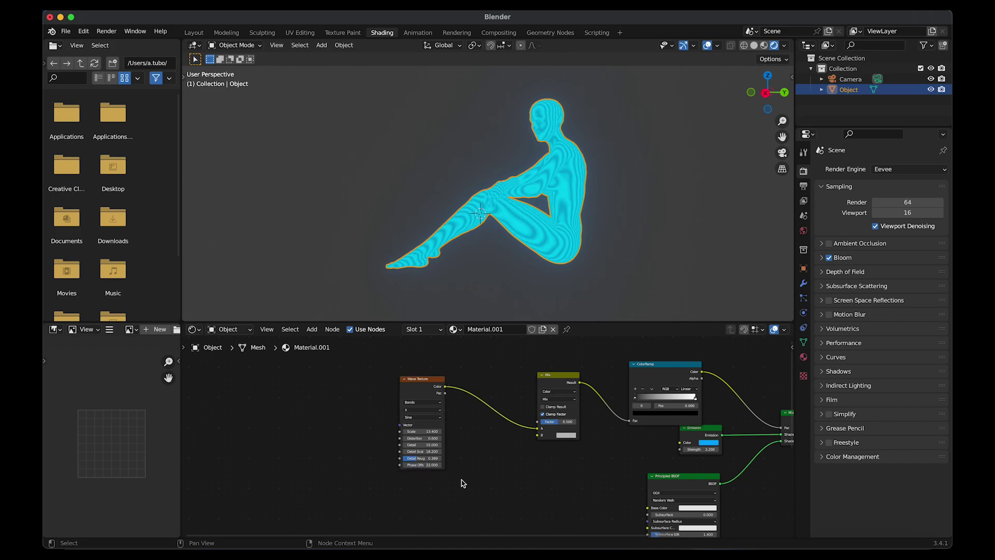
click(424, 387)
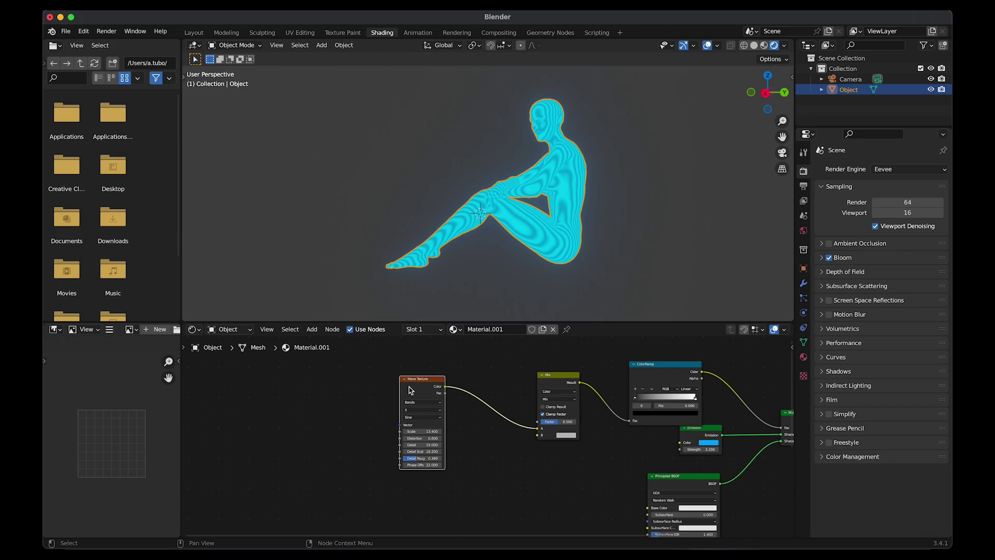
Attach Texture Coordinate and Mapping nodes to the Wave Texture's vector input with Ctrl+T.
key(ctrl+t)
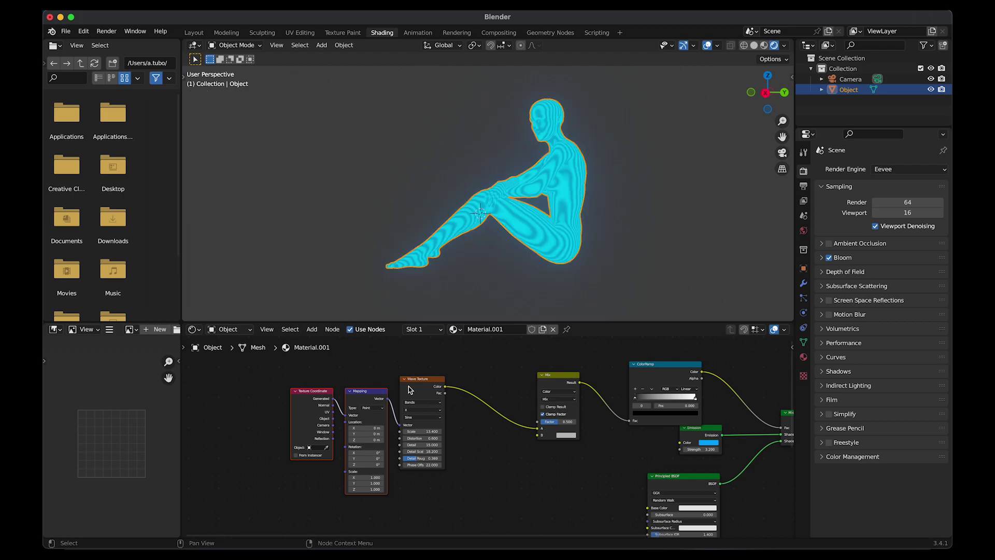
scroll(508, 455, down, 3)
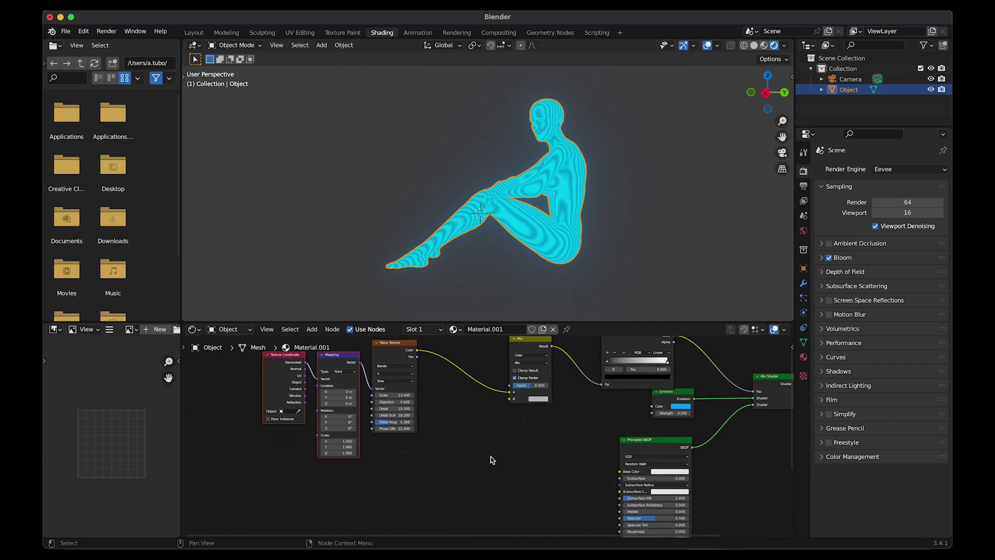
key(shift+a)
Add a Voronoi Texture and connect its Color output to the Mix node's B input.
click(473, 426)
text(voro)
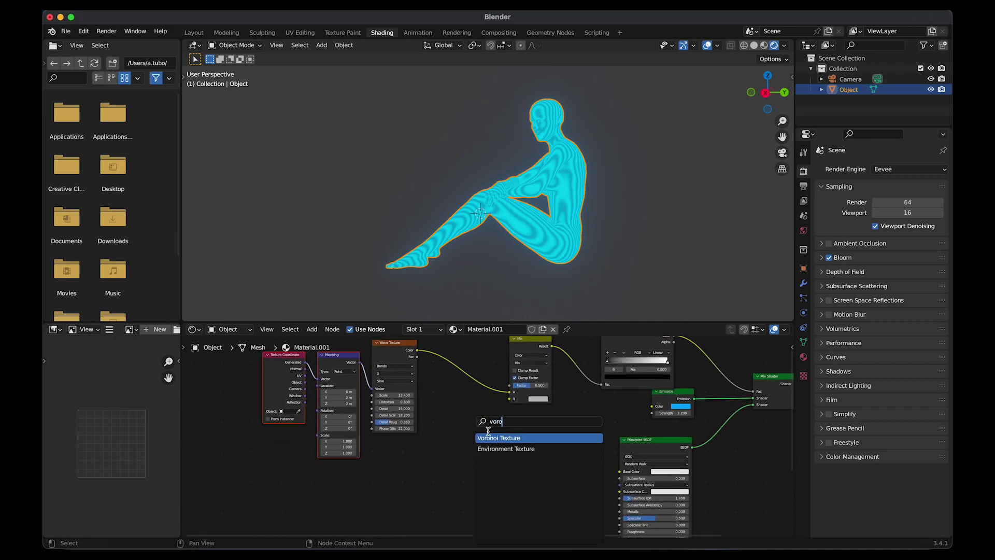
key(Return)
click(430, 447)
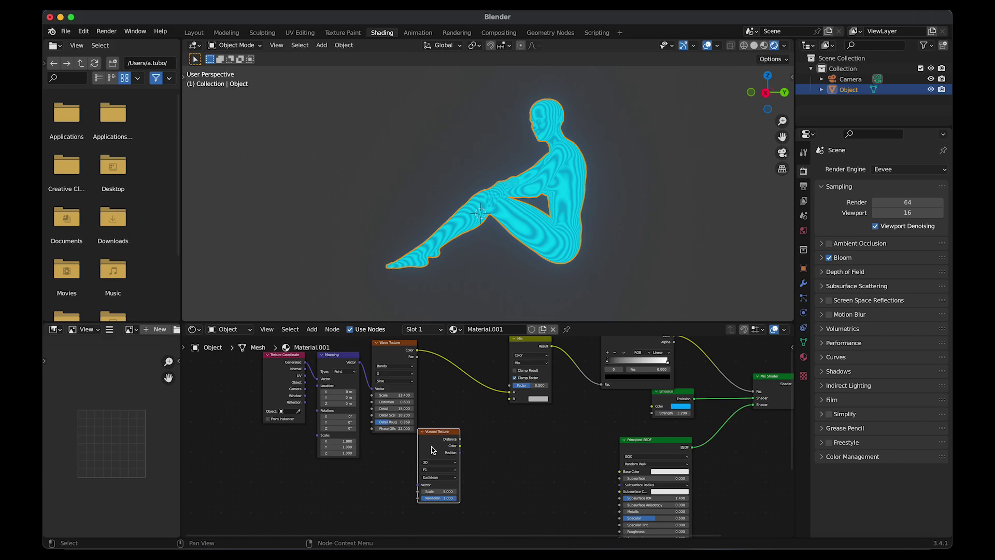
drag(460, 445, 510, 400)
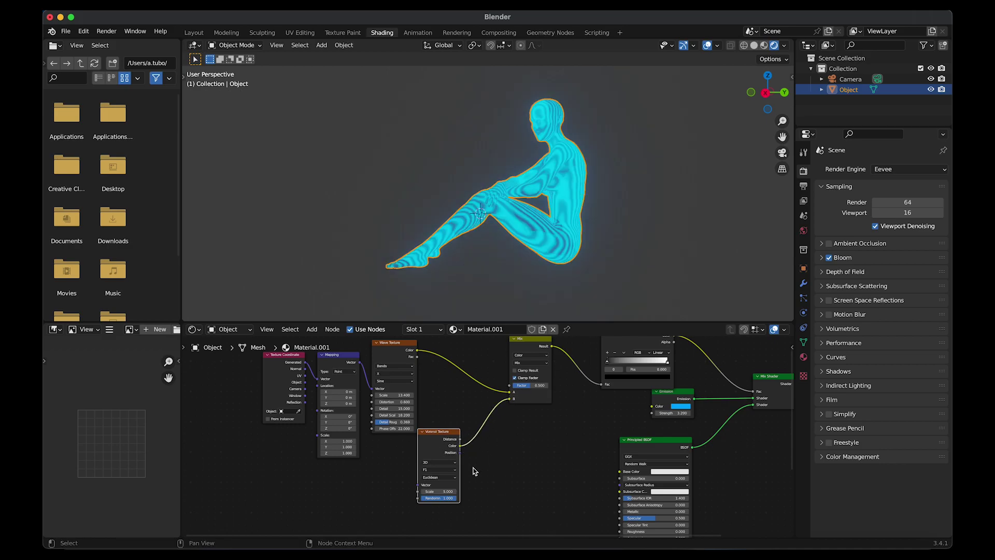
drag(448, 433, 454, 433)
Set the Voronoi texture to 4D, feature F2, with Minkowski distance.
click(443, 463)
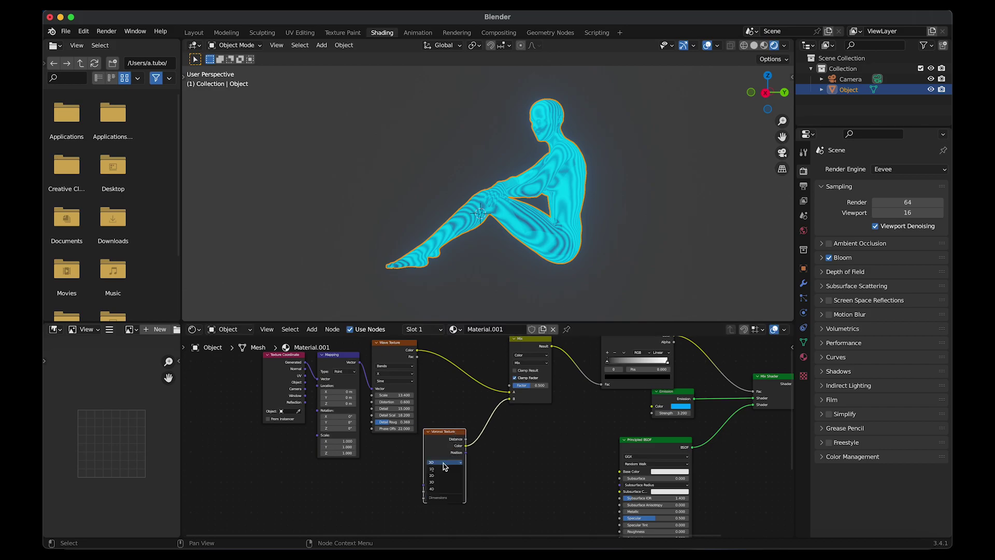
click(437, 489)
scroll(440, 492, up, 3)
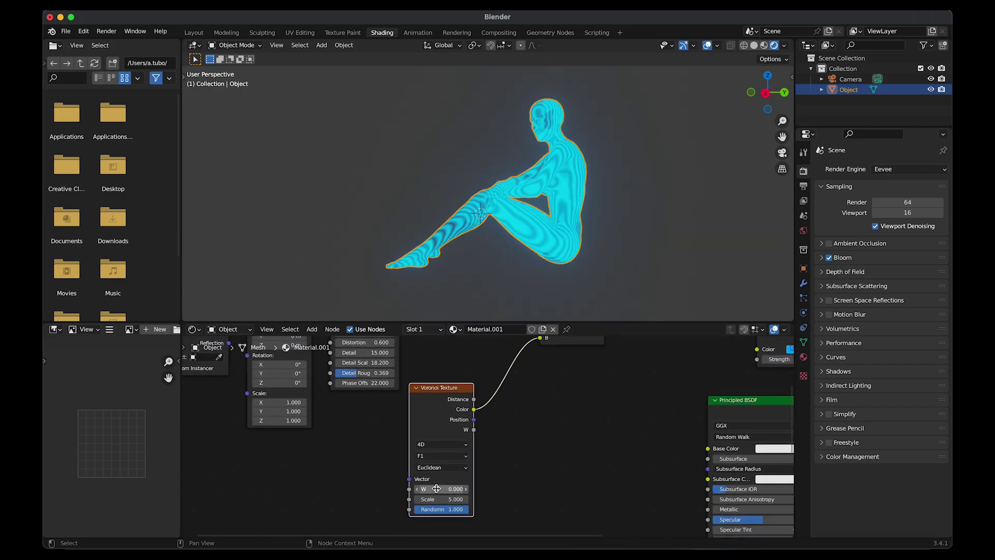
click(442, 456)
click(446, 472)
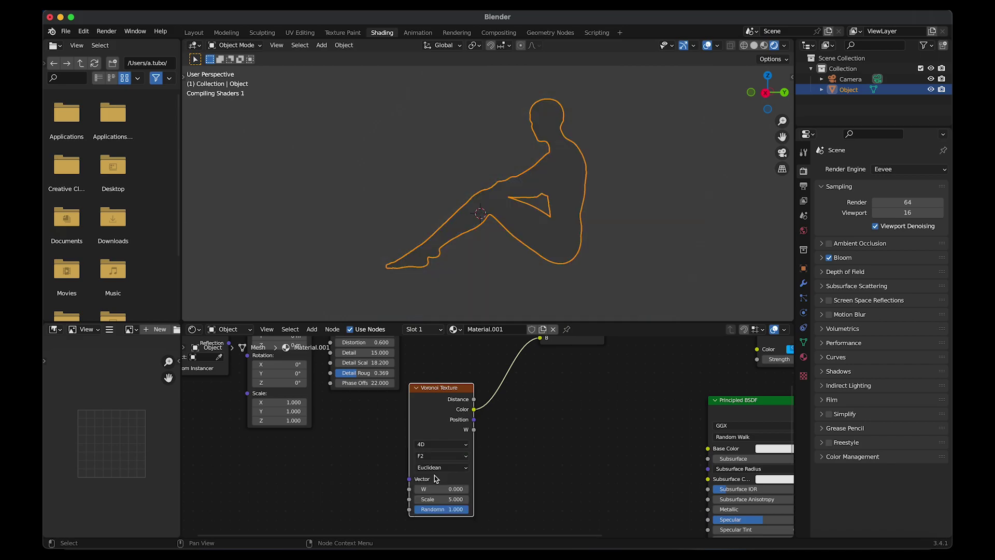
click(447, 468)
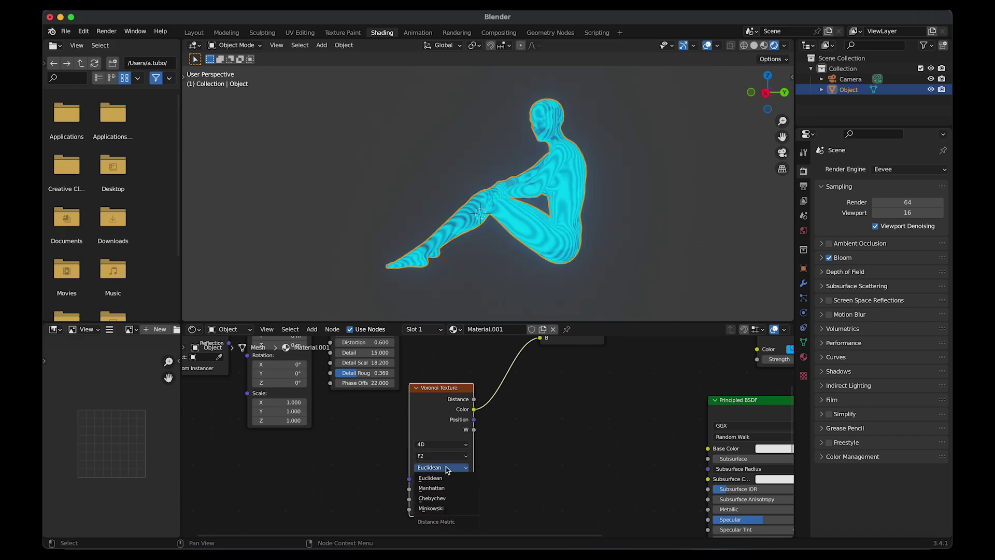
click(444, 508)
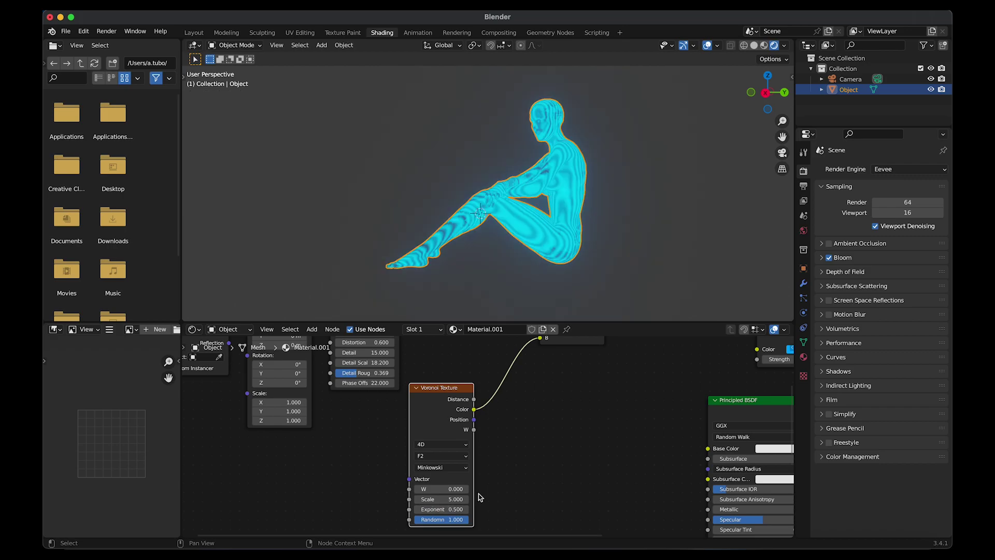
scroll(492, 482, up, 1)
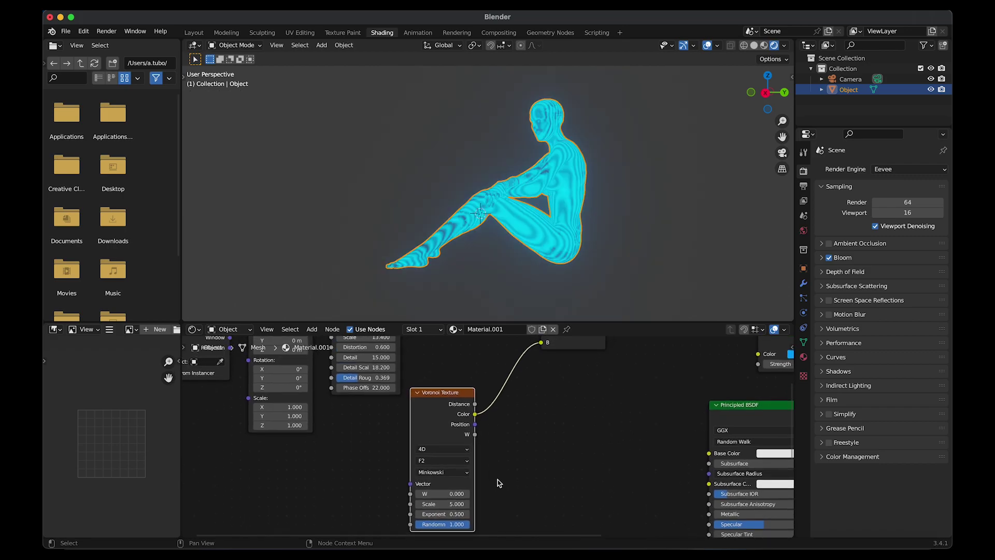
Set the Voronoi W to -20 and Scale to -3.4.
double_click(452, 492)
text(-20)
key(Return)
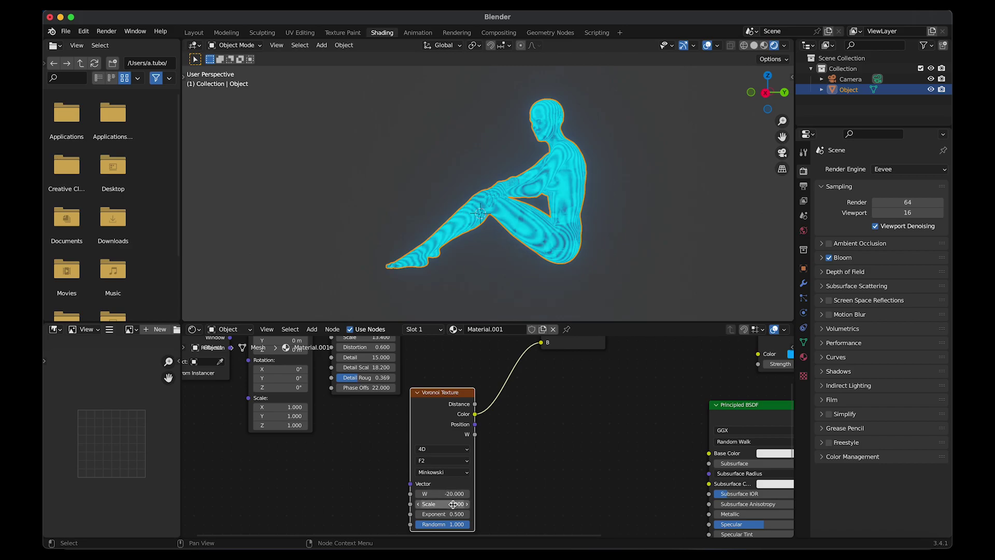
double_click(453, 503)
key(Return)
scroll(487, 510, down, 2)
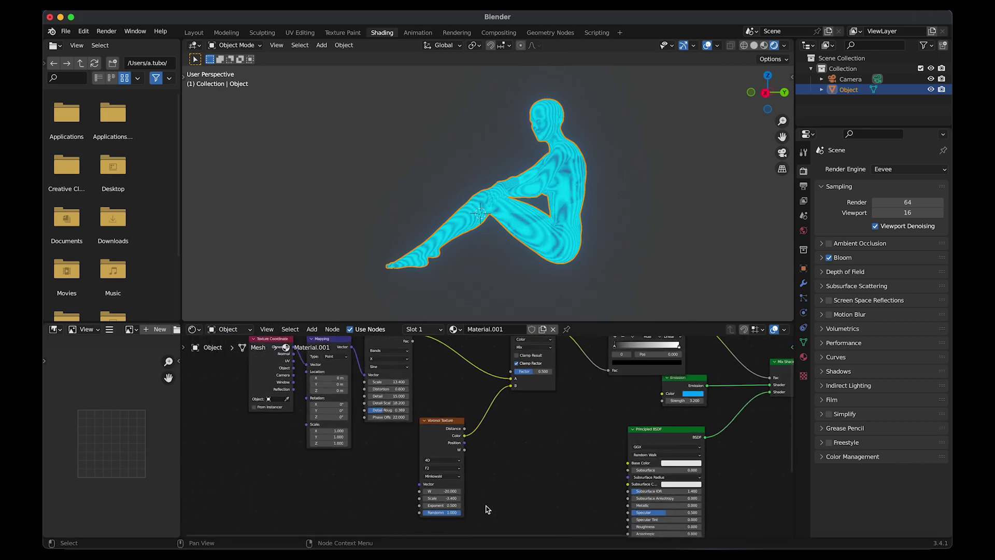
Box-select the texture and Mix nodes and move them left to free space.
scroll(487, 510, down, 2)
scroll(425, 404, down, 1)
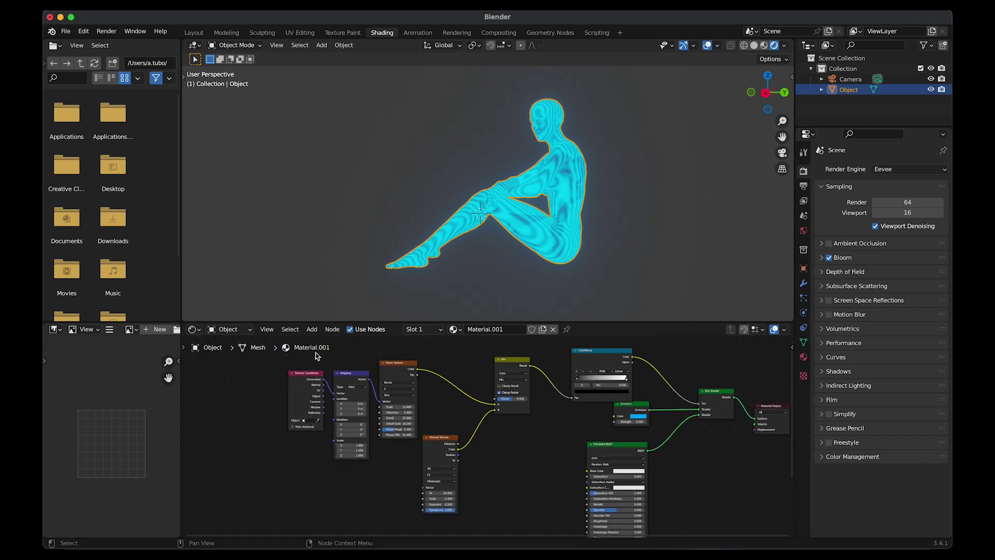
drag(317, 355, 525, 496)
drag(512, 370, 413, 373)
scroll(519, 419, up, 3)
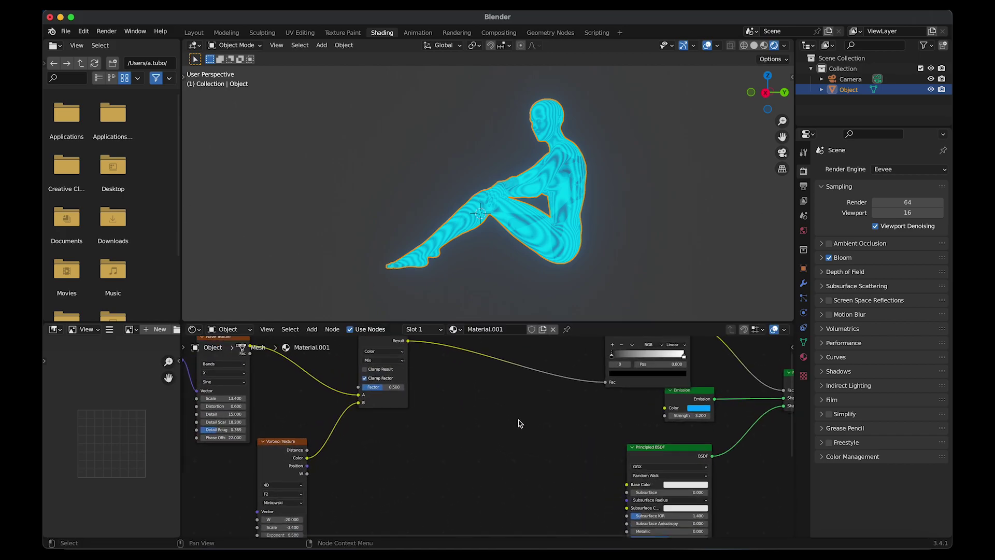
Add a Brick Texture and drop it onto the Mix-to-ColorRamp link.
key(shift+a)
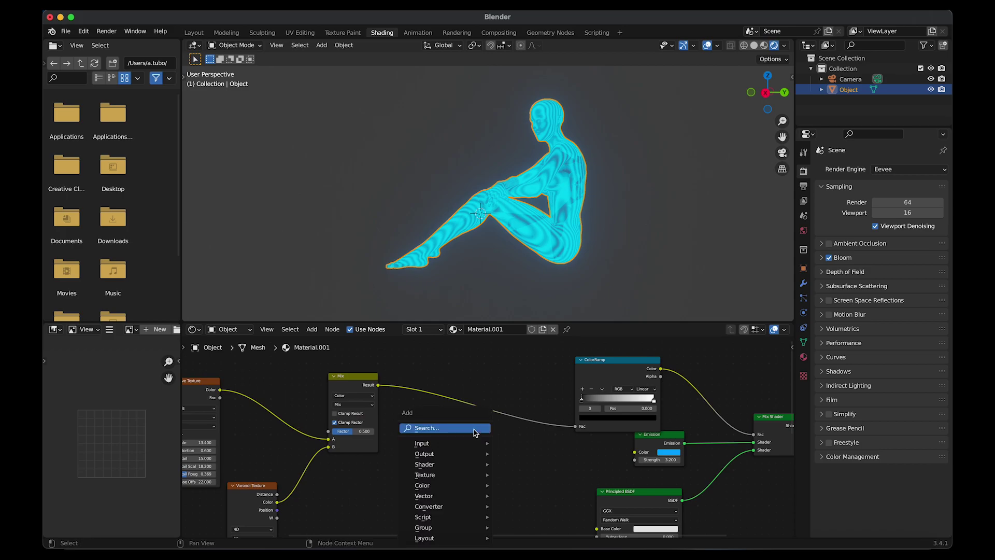
click(466, 426)
text(brick)
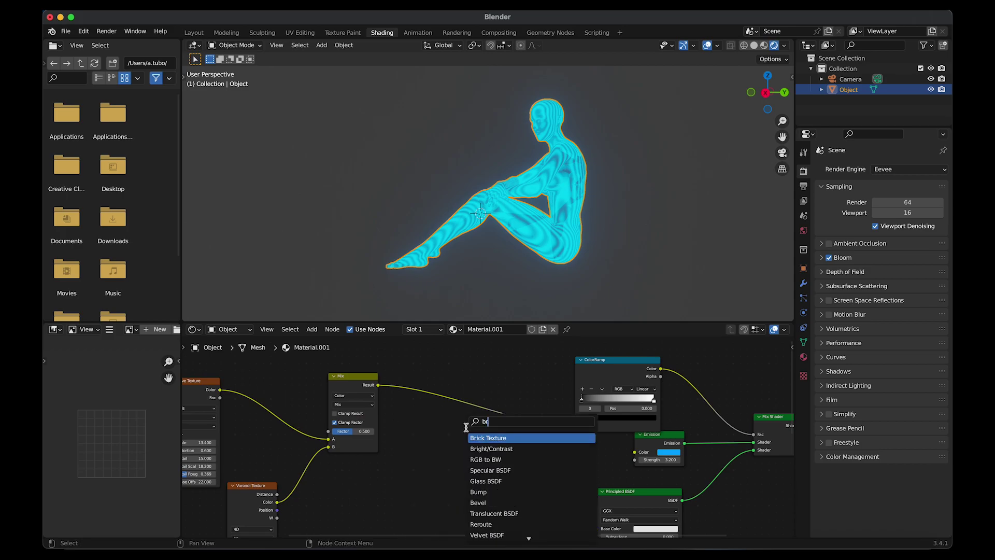
click(490, 437)
click(482, 373)
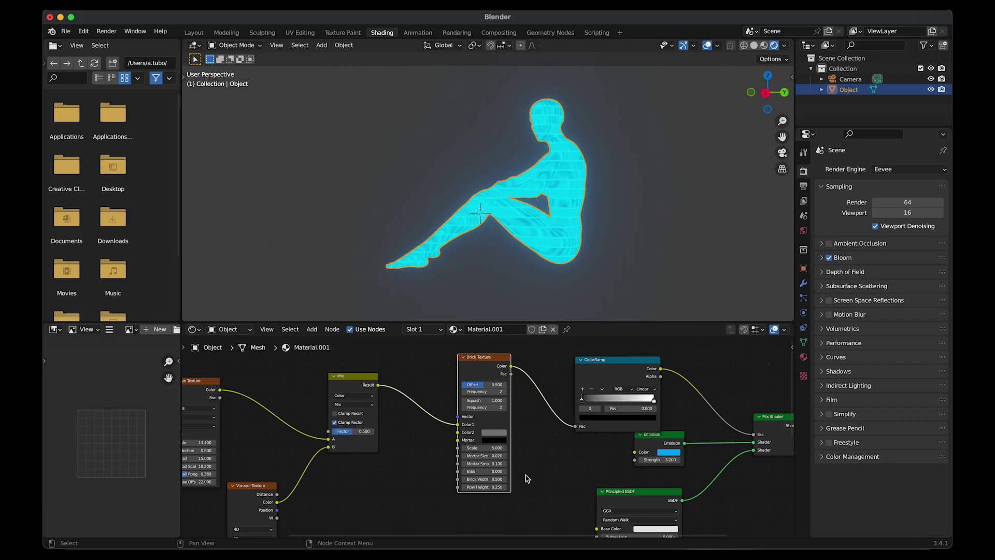
Set brick Row Height 0.65, Brick Width 2.5, Bias -1 and Mortar Smooth 0.
click(495, 487)
key(Return)
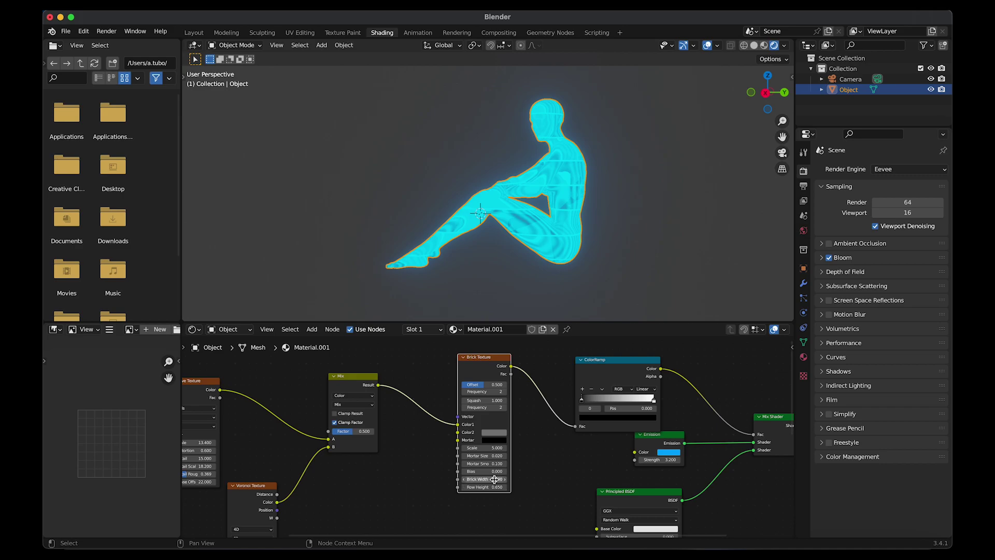
click(495, 479)
text(2.5)
key(Return)
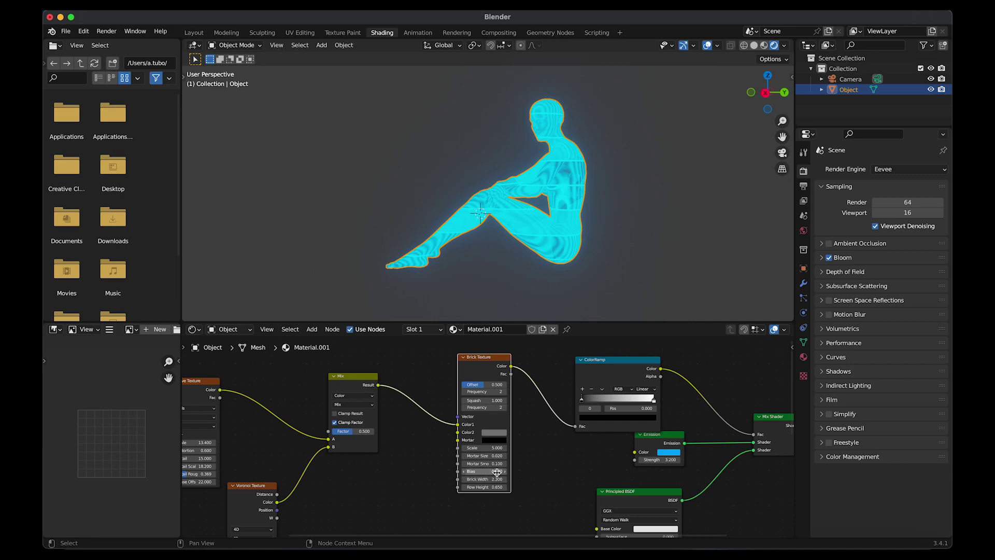
click(496, 471)
key(Return)
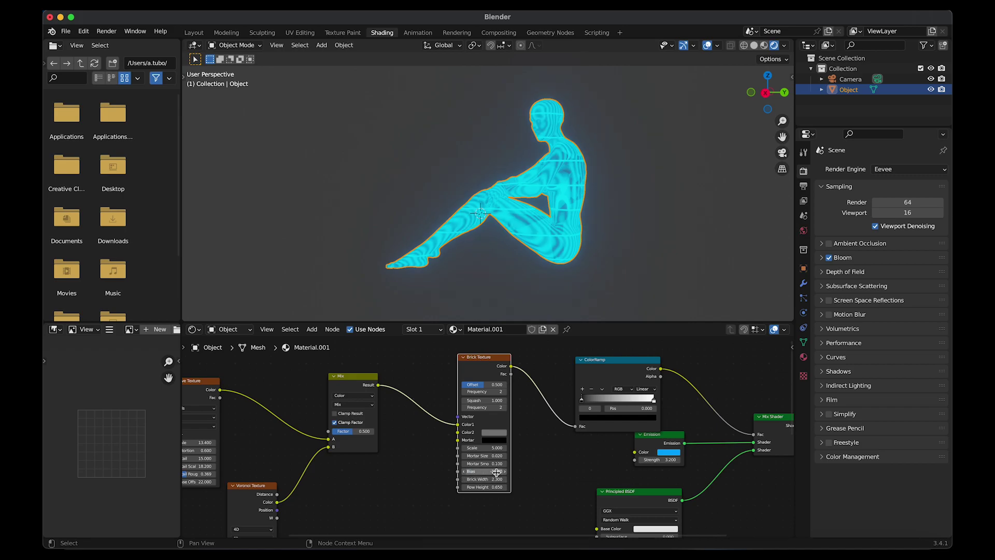
click(497, 463)
key(Return)
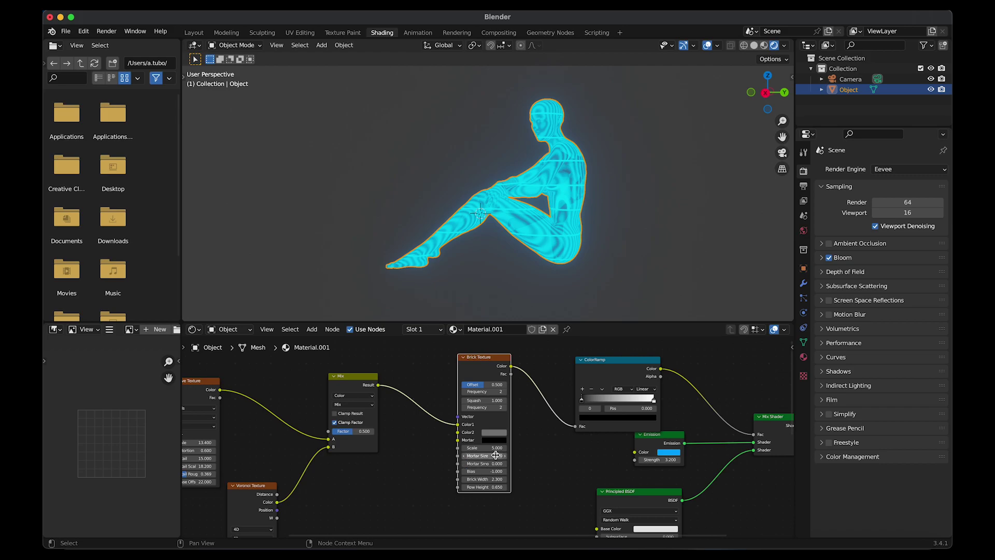
Set Mortar Size to 0.125 and brick Scale to 59, then lower it to about 40.4.
click(496, 454)
text(0.125)
key(Return)
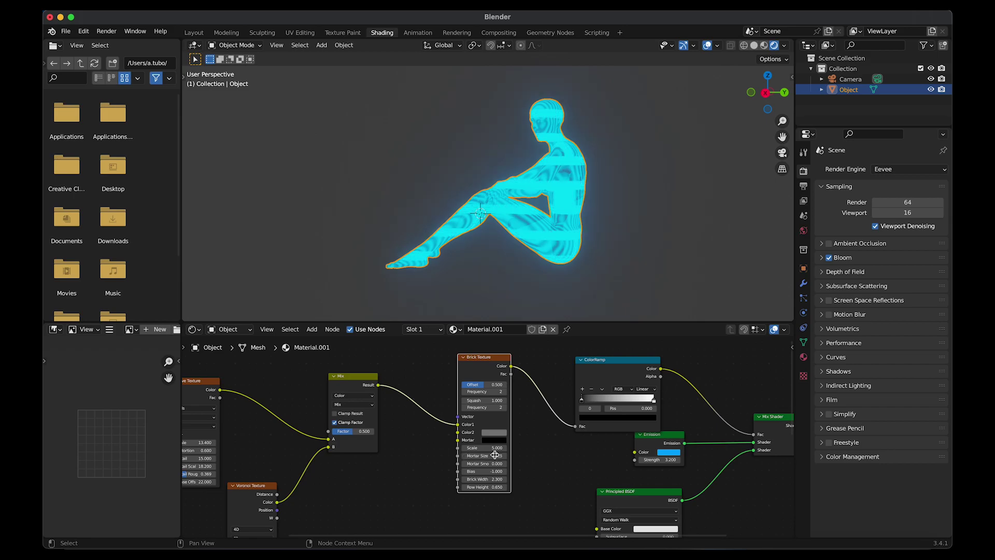
click(495, 448)
text(59)
key(Return)
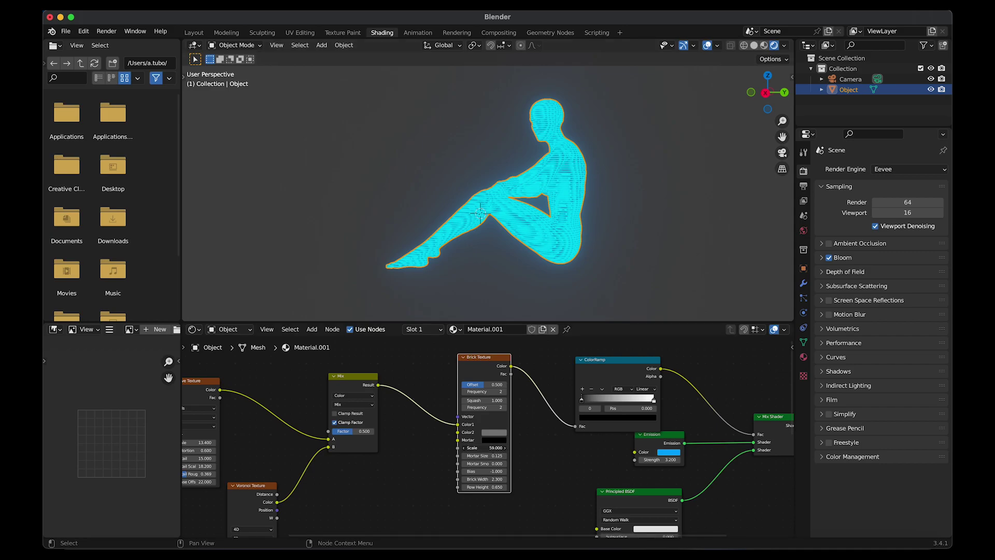
drag(484, 448, 436, 448)
middle_drag(582, 211, 595, 219)
click(595, 219)
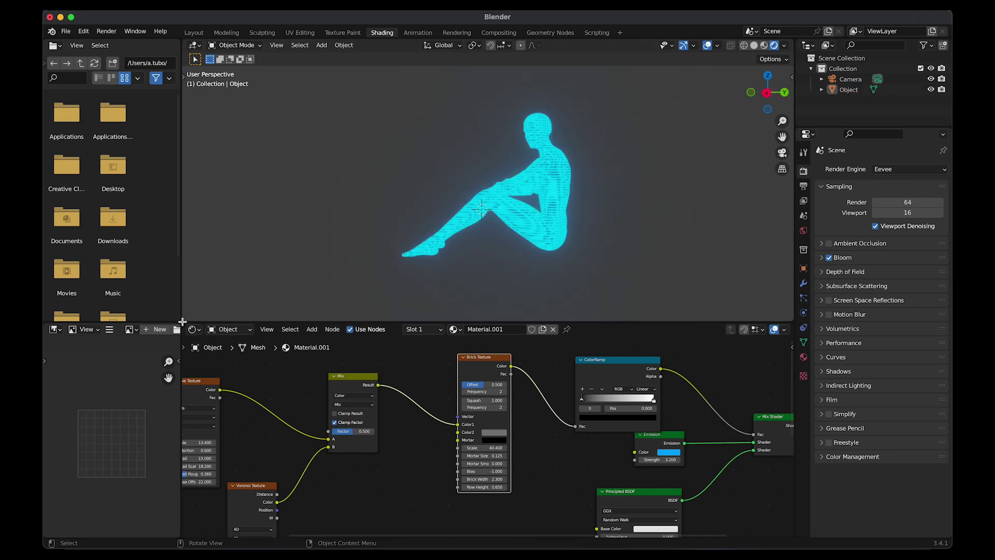
Split off an area below the 3D viewport and make it a Timeline editor.
drag(182, 322, 190, 249)
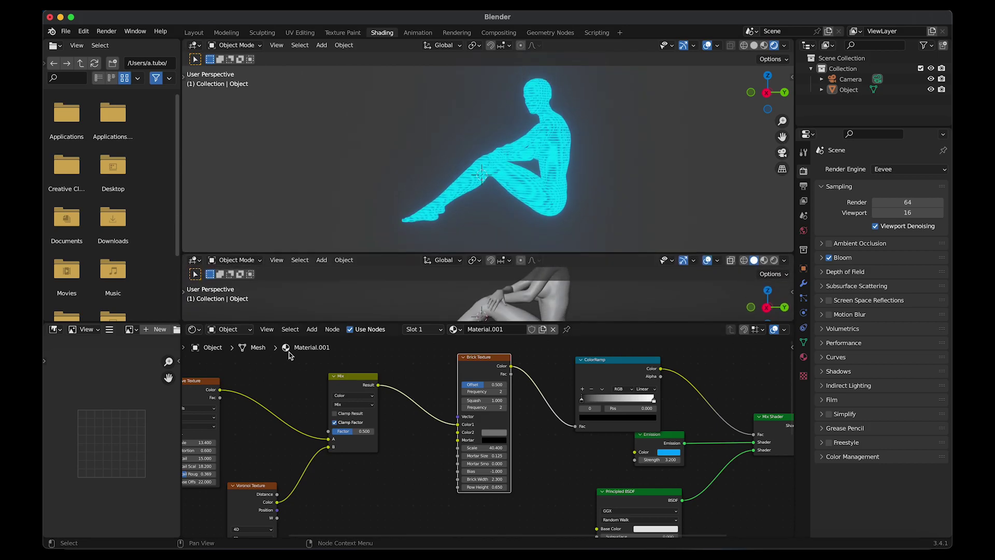
drag(300, 323, 299, 380)
click(195, 261)
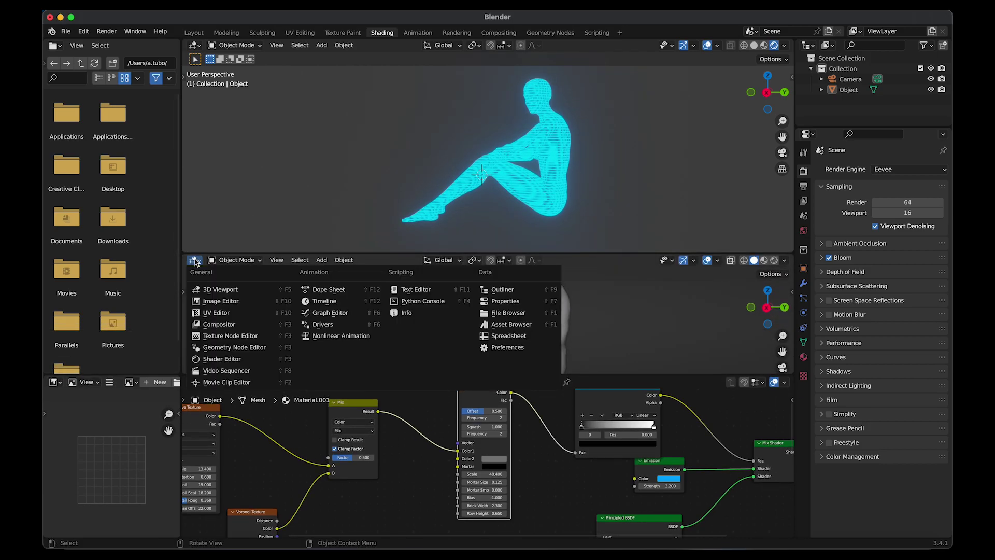
click(327, 302)
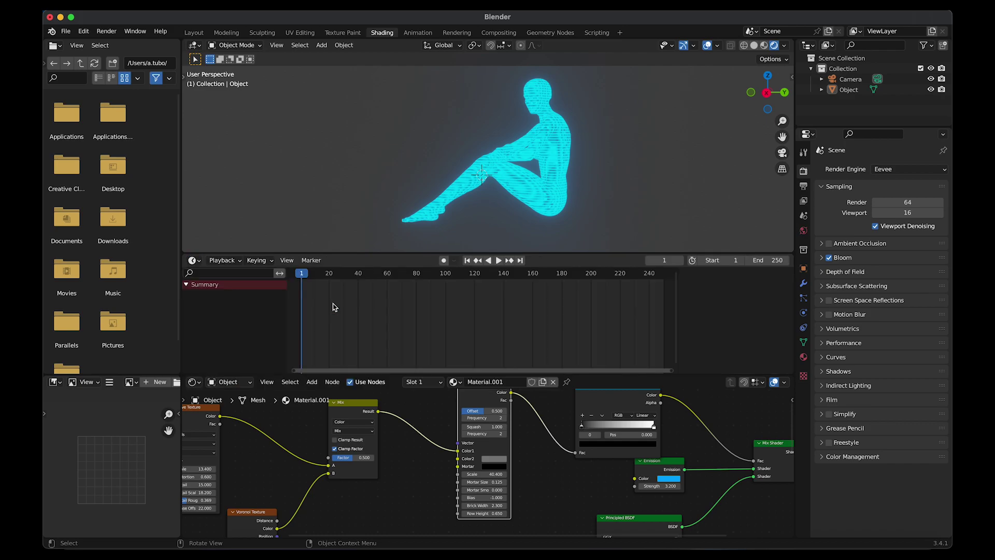
scroll(373, 476, down, 10)
scroll(373, 476, left, 9)
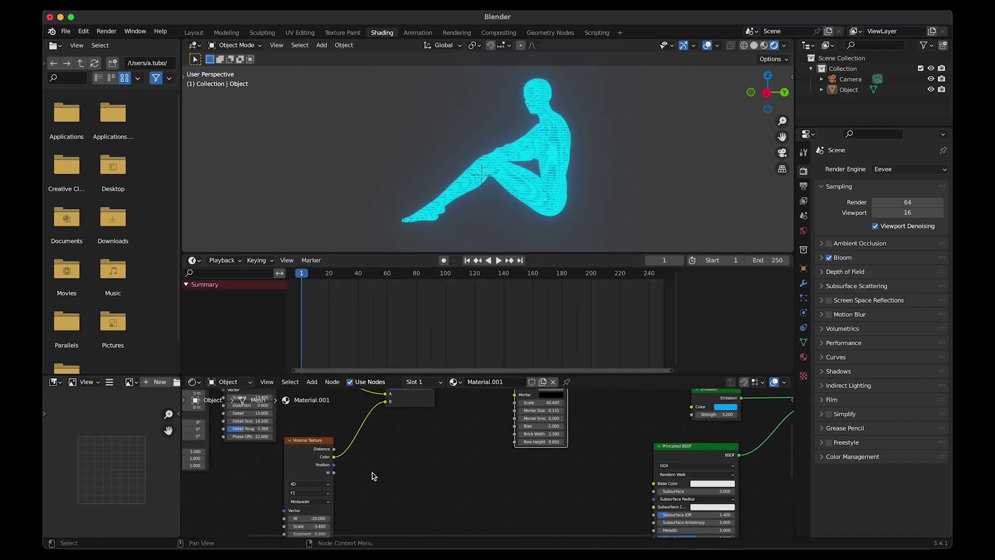
Set the animation's end frame to 120 in the Timeline.
scroll(396, 472, up, 8)
scroll(396, 472, left, 9)
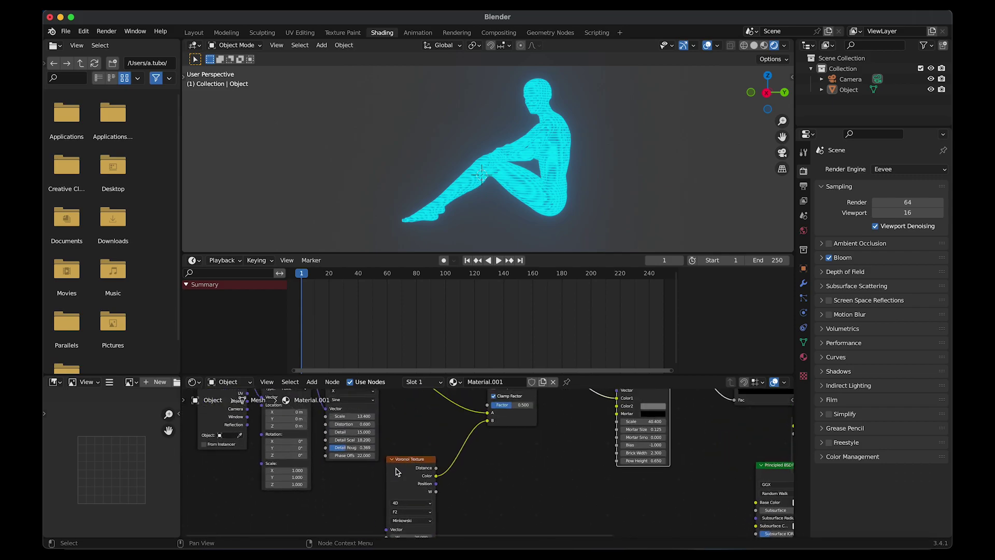
scroll(397, 472, up, 3)
scroll(396, 471, left, 3)
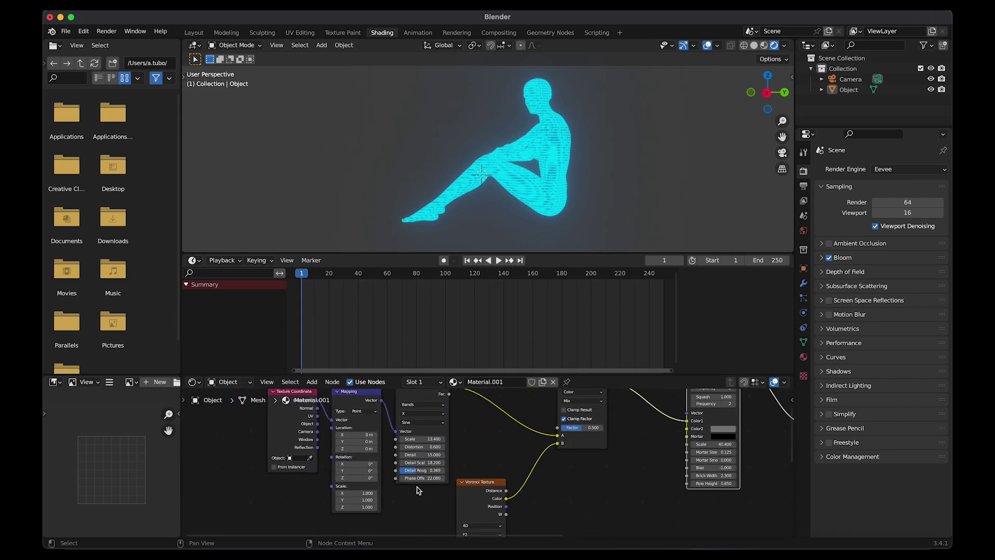
scroll(418, 490, up, 3)
scroll(418, 489, left, 1)
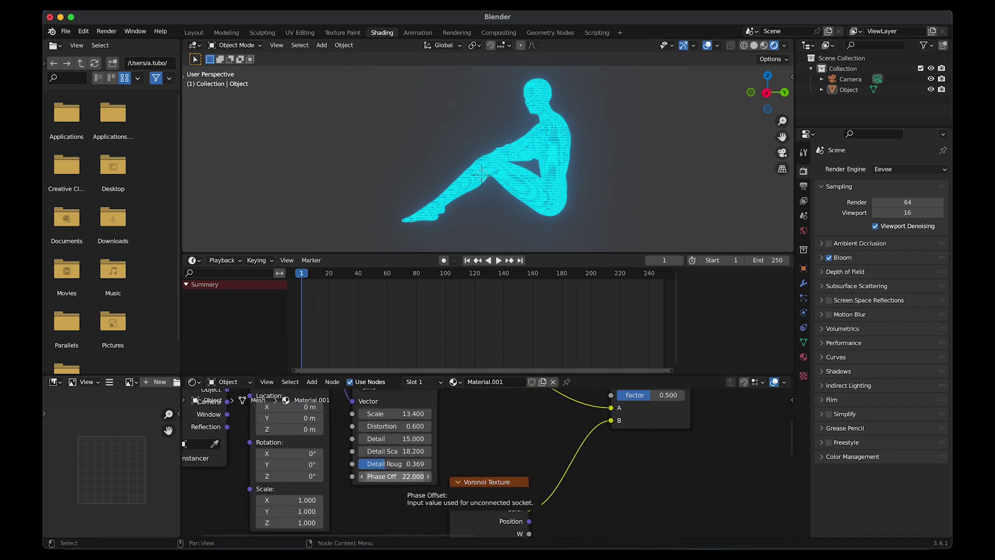
click(767, 260)
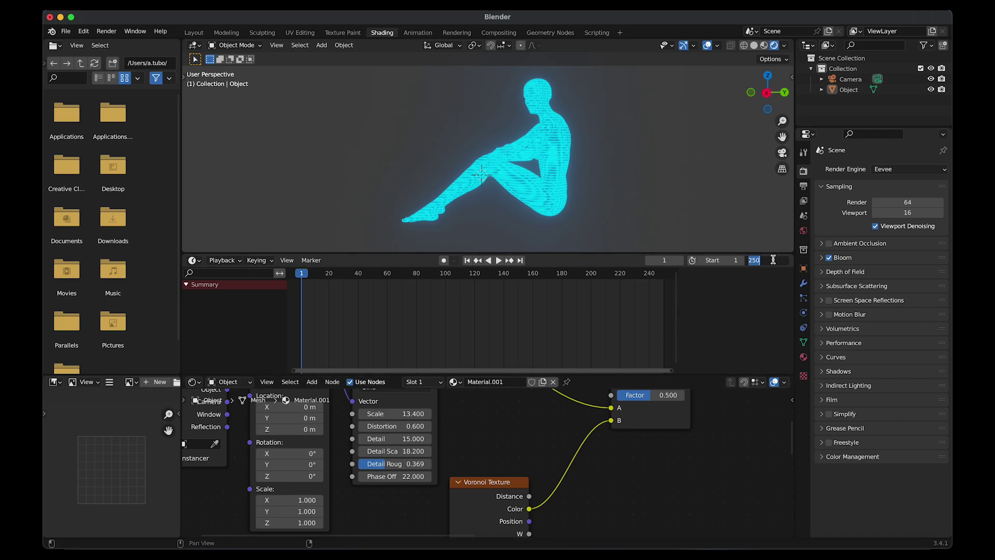
text(120)
key(Return)
scroll(396, 488, left, 1)
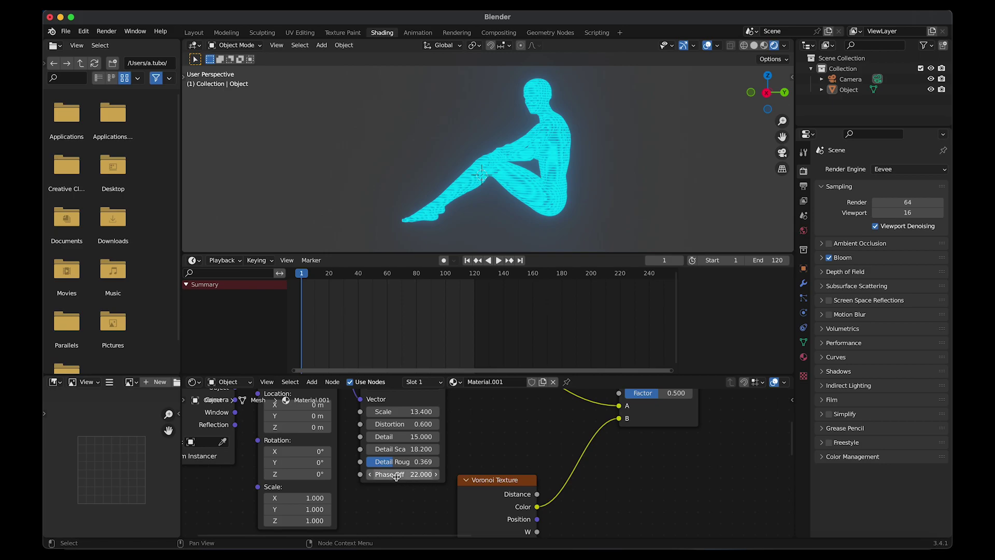
Keyframe the wave Phase Offset at 22 on frame 1 and 68.4 on frame 120.
right_click(397, 474)
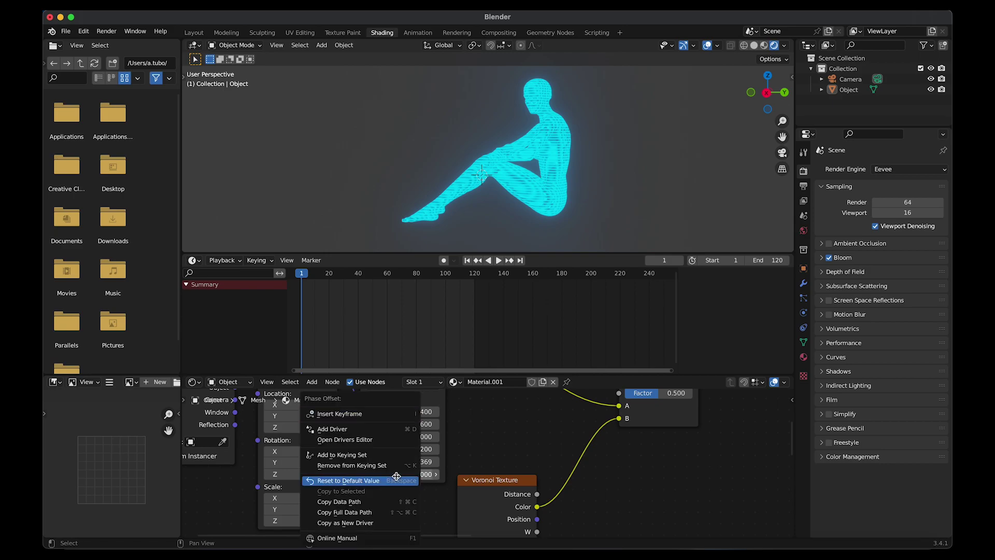
click(391, 413)
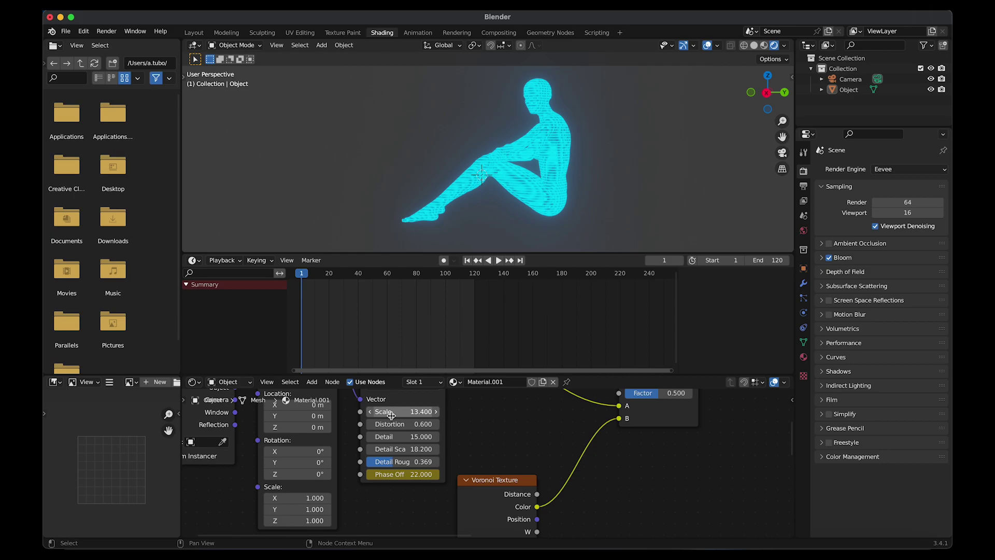
click(474, 275)
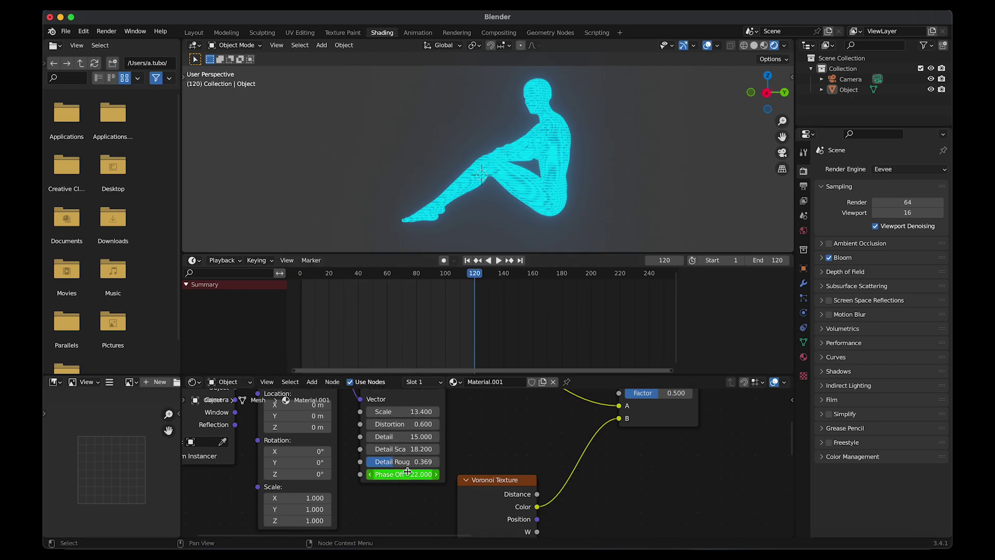
drag(403, 474, 444, 475)
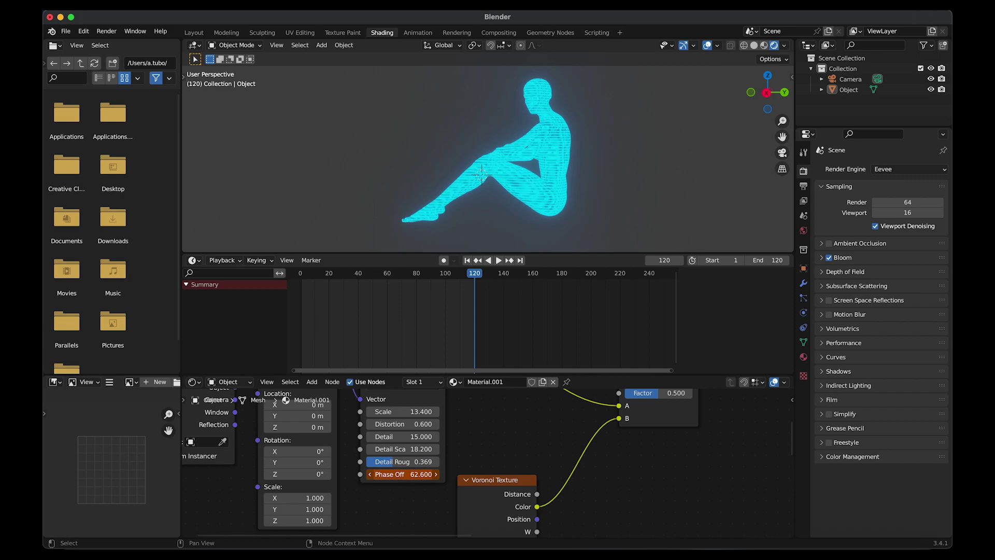
right_click(398, 474)
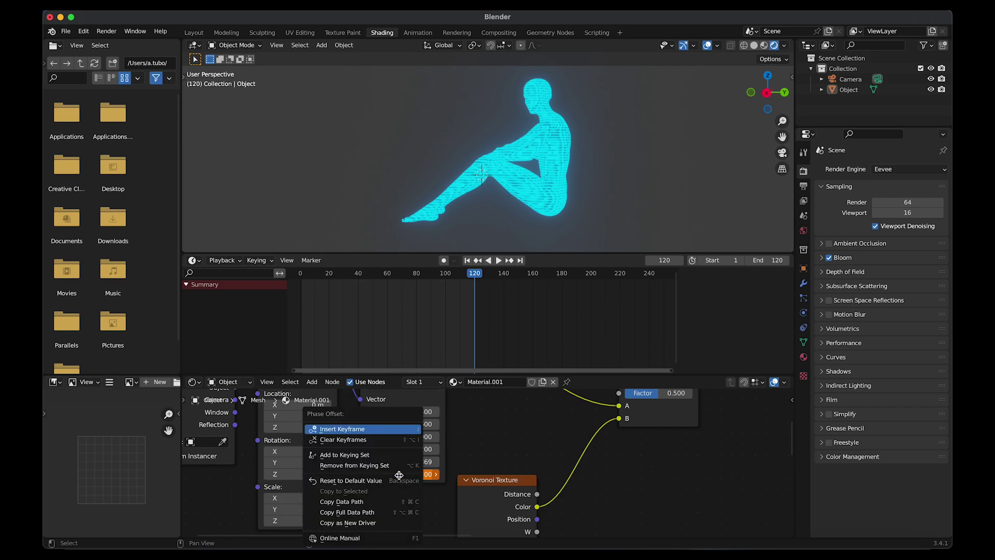
click(382, 429)
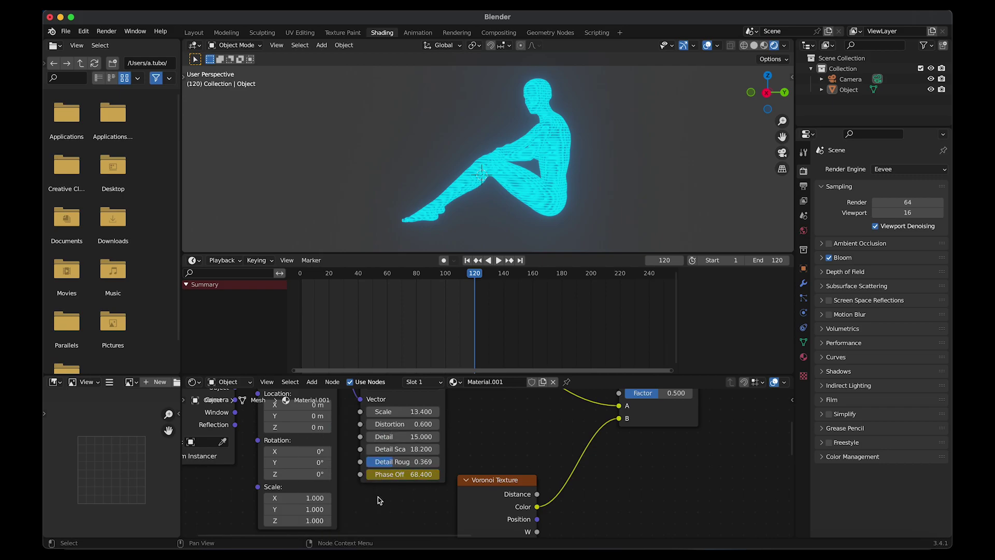
scroll(422, 495, down, 6)
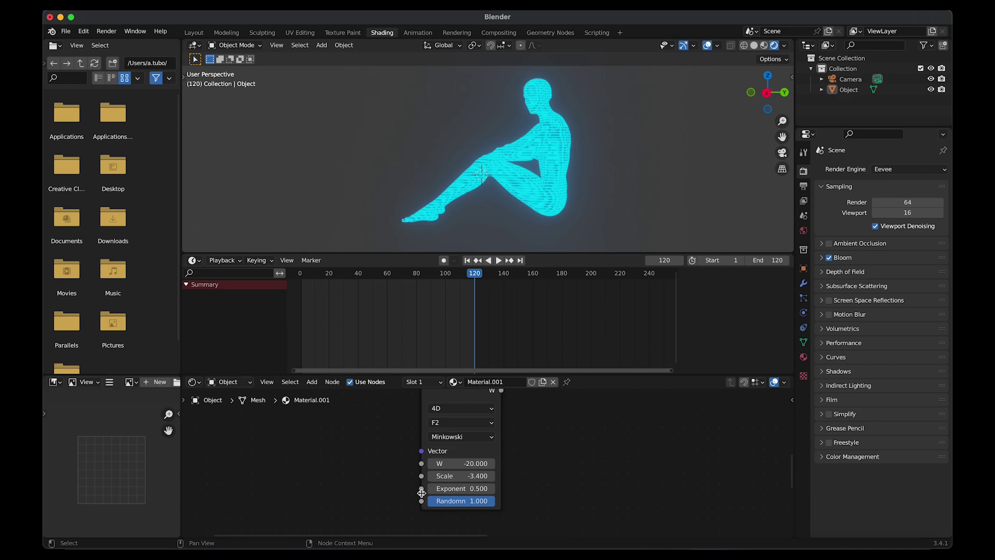
Keyframe the Voronoi W at -20 on frame 1 and 1.8 on frame 120.
middle_drag(422, 492, 422, 496)
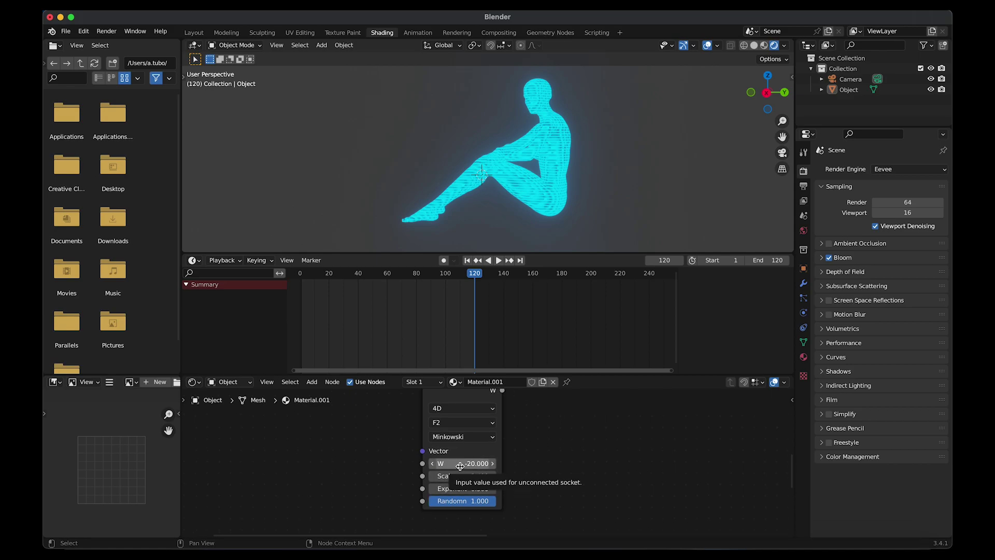
click(302, 275)
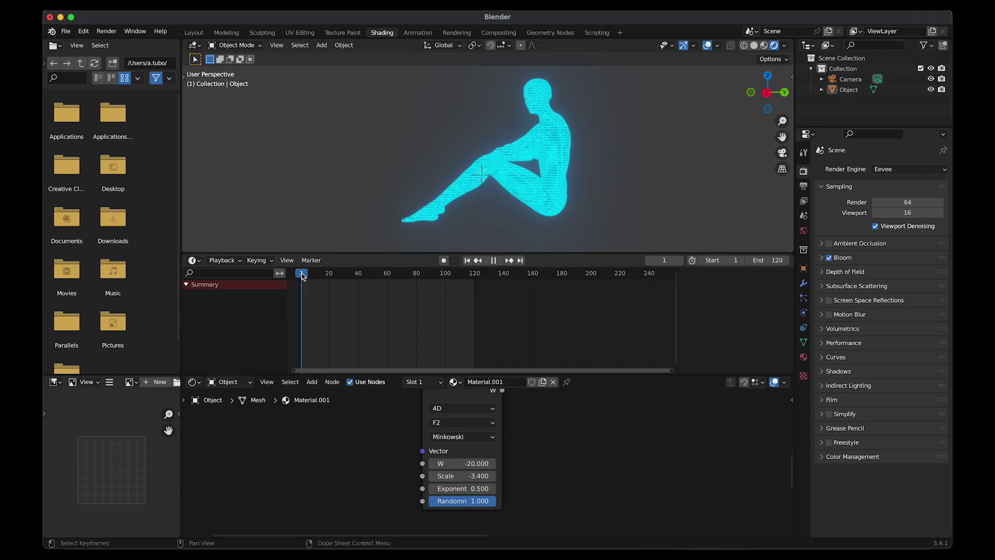
right_click(460, 464)
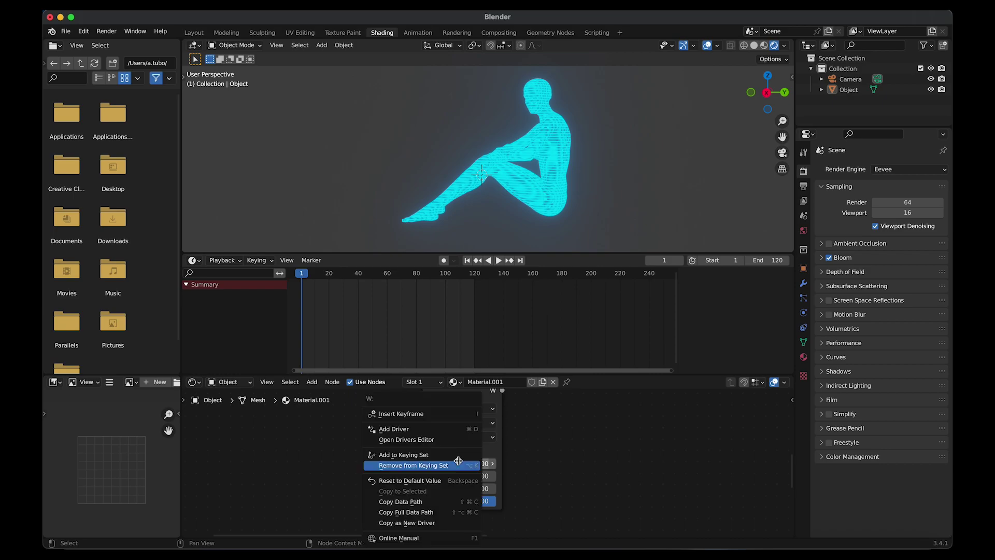
click(448, 414)
click(476, 274)
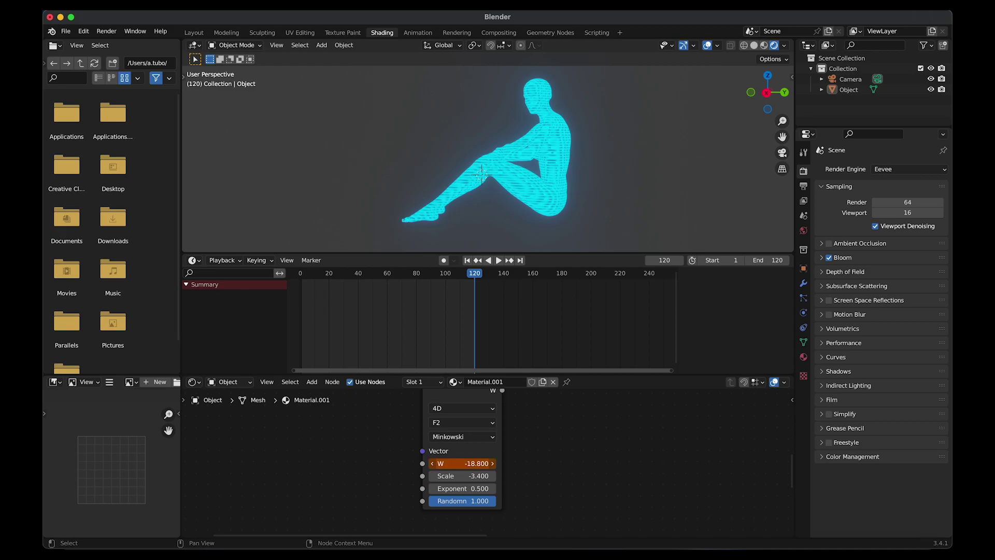
drag(463, 463, 469, 464)
drag(468, 463, 472, 464)
right_click(463, 463)
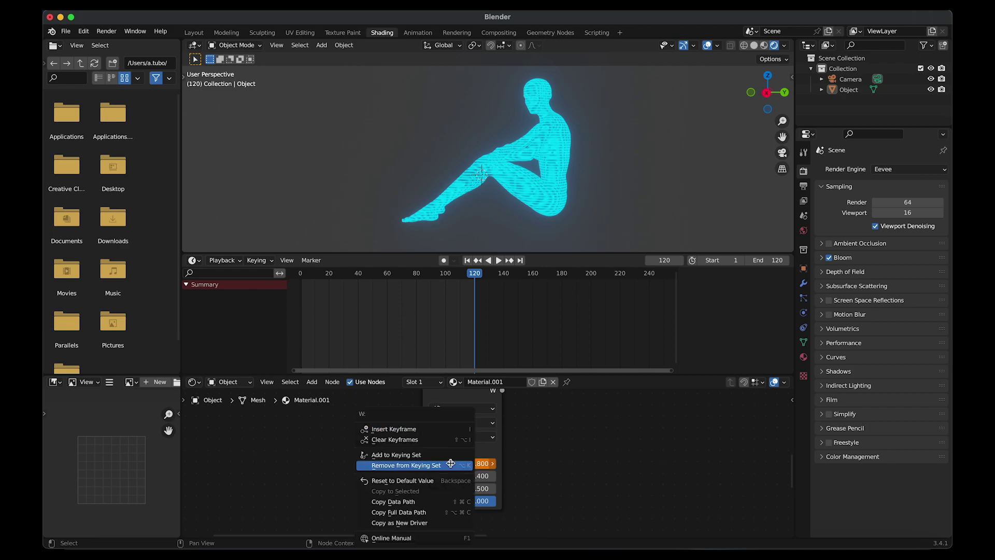
click(435, 429)
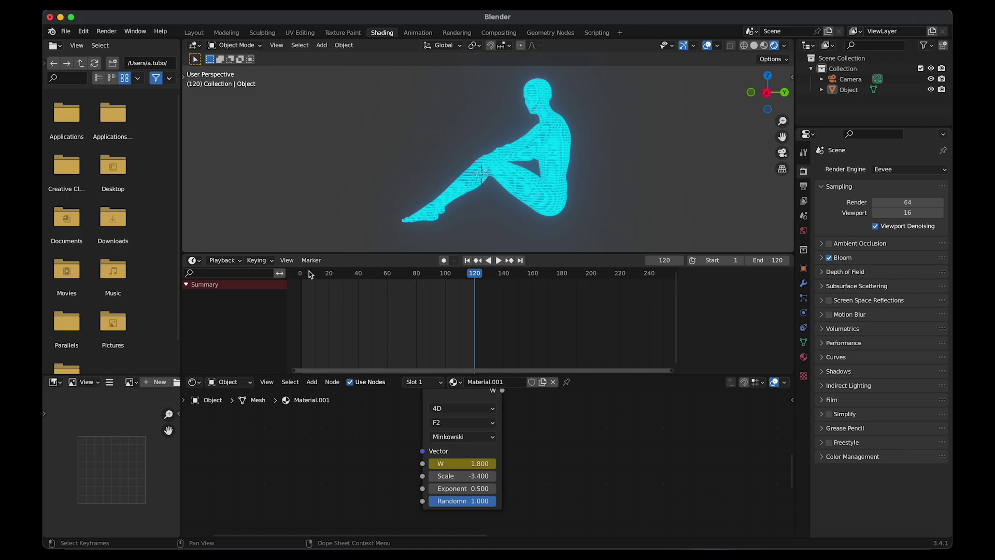
Keyframe the Voronoi Scale at -3.4 on frame 1 and 18.4 on frame 120.
key(shift+Left)
right_click(472, 477)
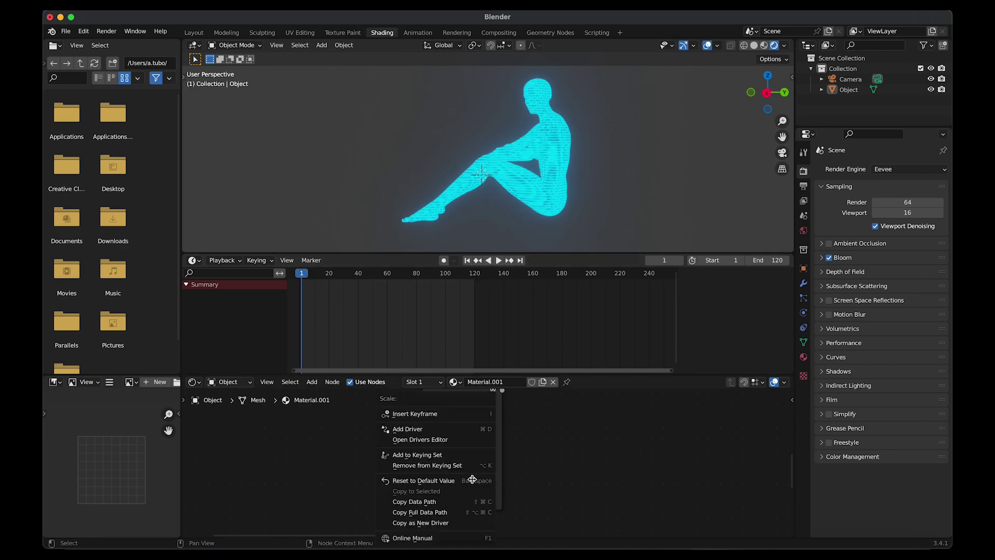
click(445, 412)
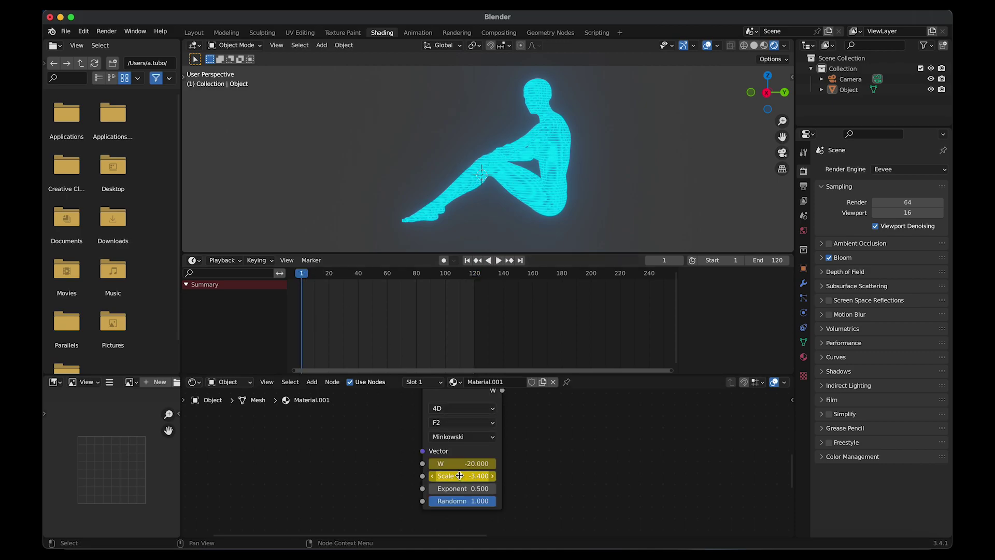
click(474, 276)
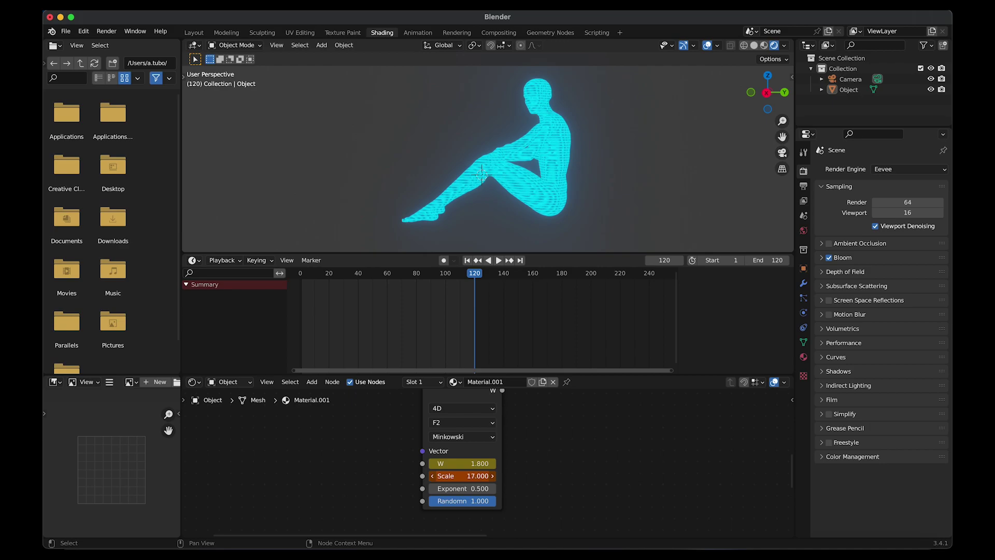
right_click(459, 476)
click(426, 429)
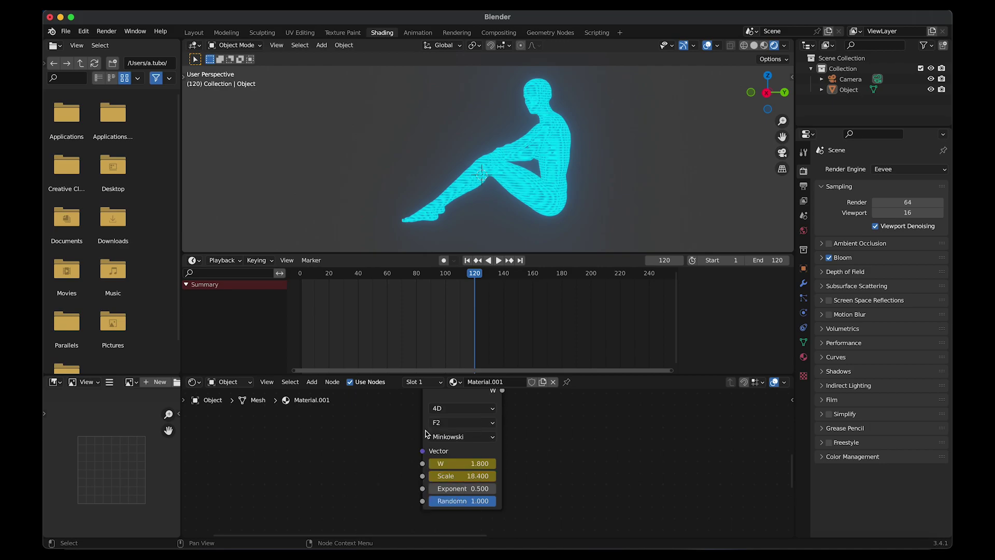
Keyframe the Brick Texture Scale at 40.4 on frame 1.
scroll(535, 452, right, 5)
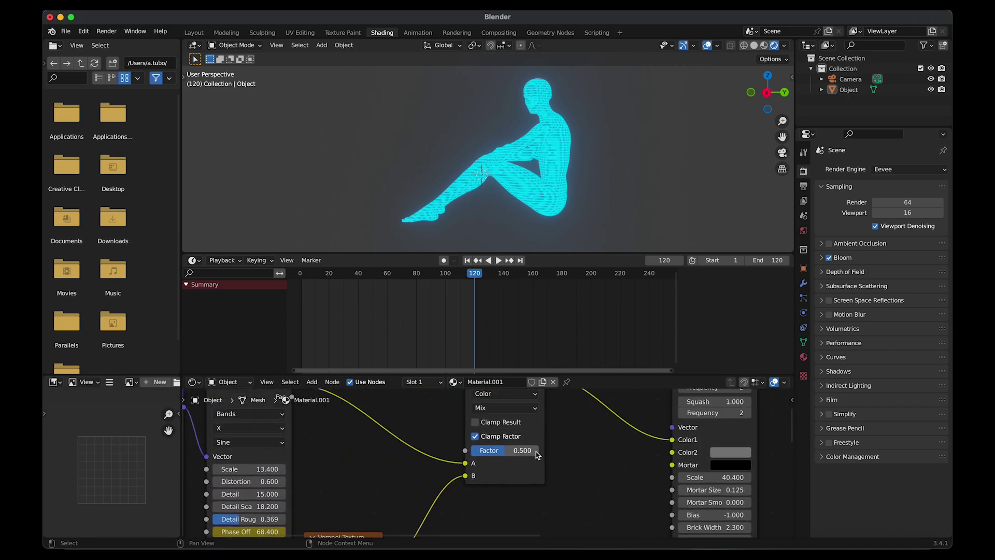
scroll(536, 451, up, 5)
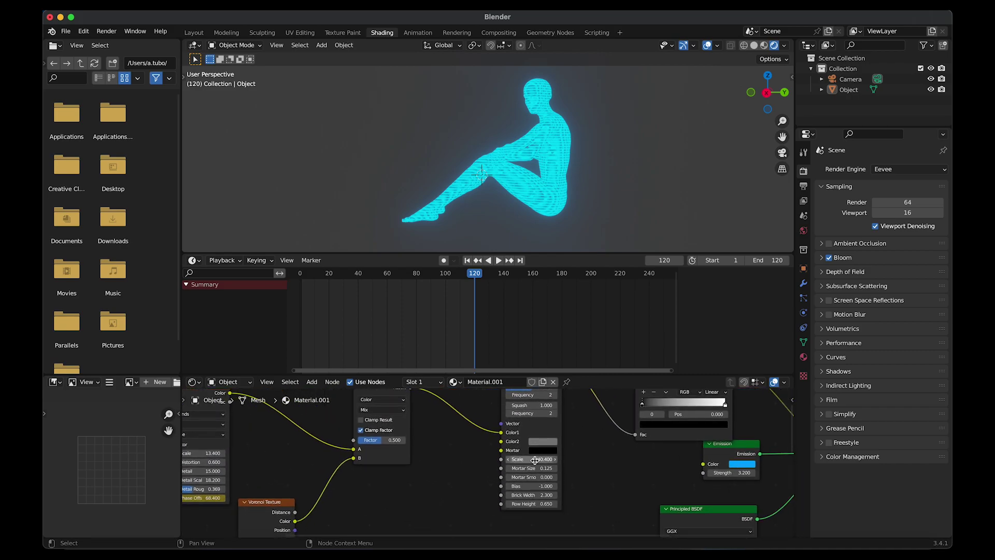
scroll(536, 451, up, 3)
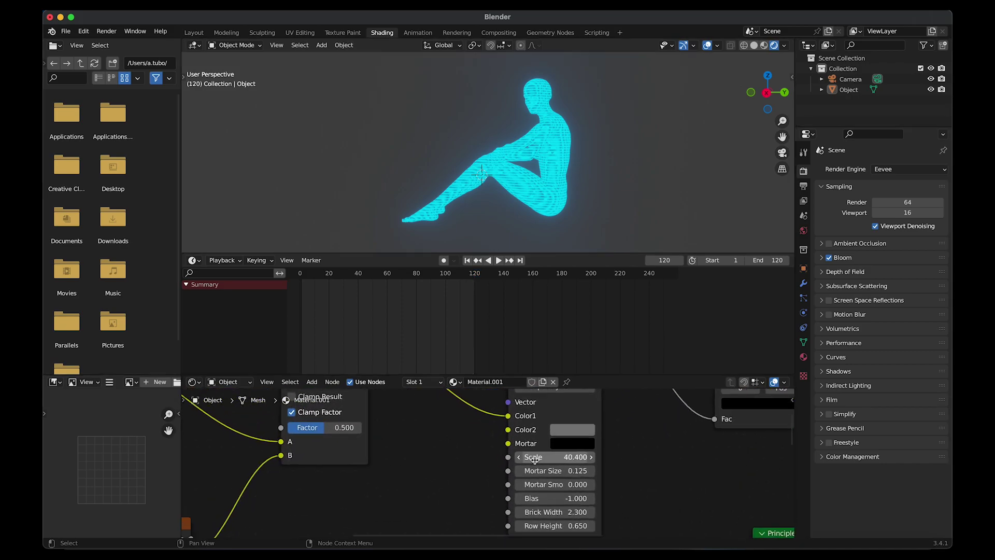
click(302, 274)
right_click(536, 446)
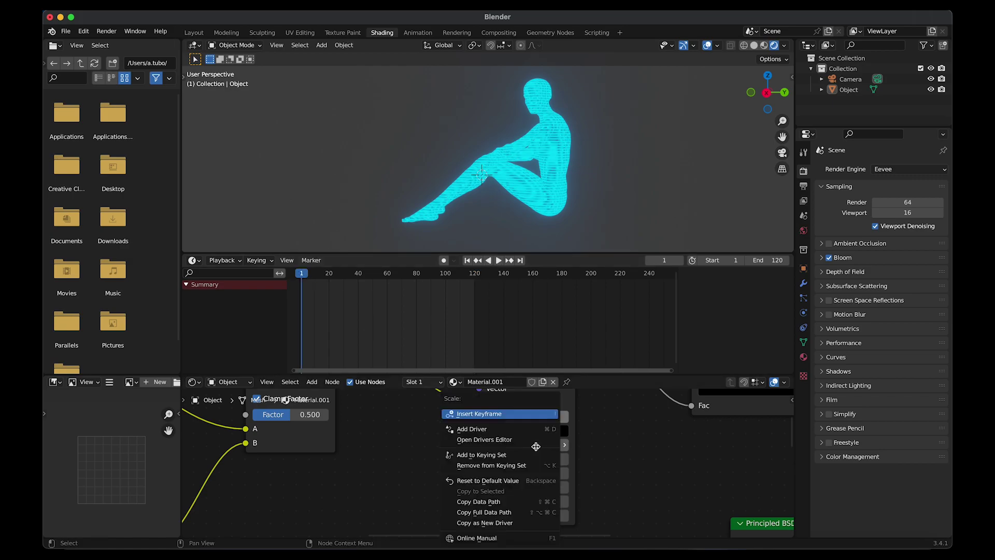
click(510, 415)
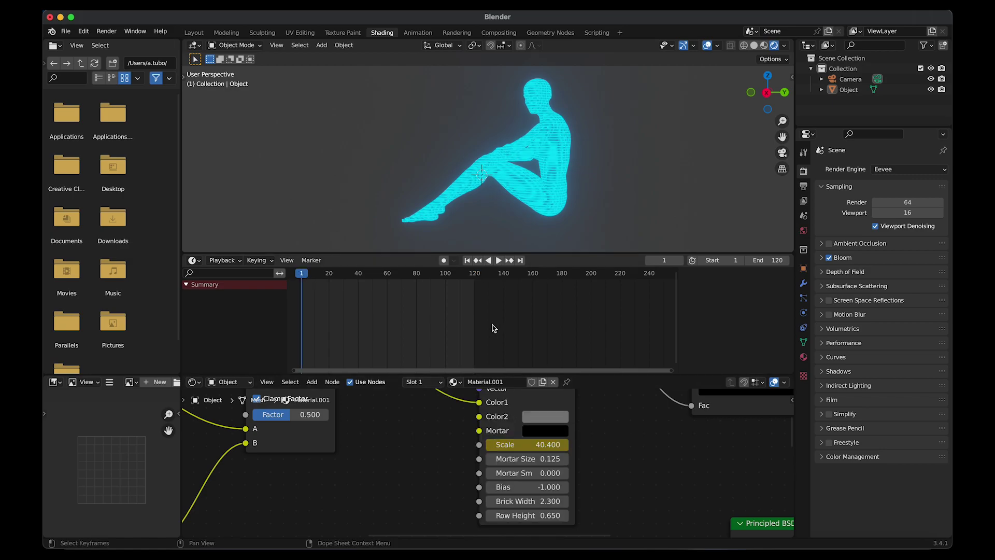
Keyframe brick Scale at 67.6 on frame 120, then preview the animation playback.
click(477, 278)
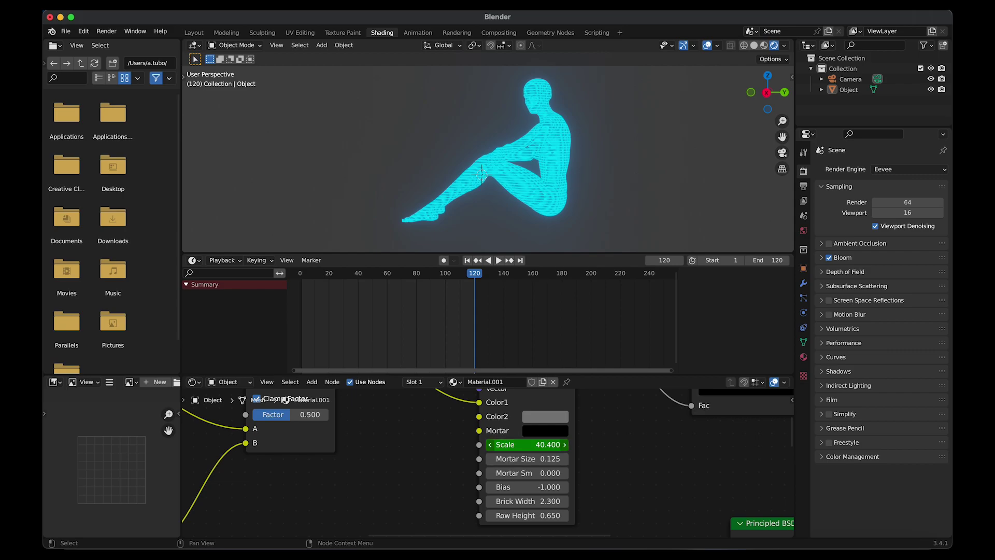
drag(526, 444, 570, 445)
drag(570, 444, 576, 444)
right_click(499, 444)
click(498, 434)
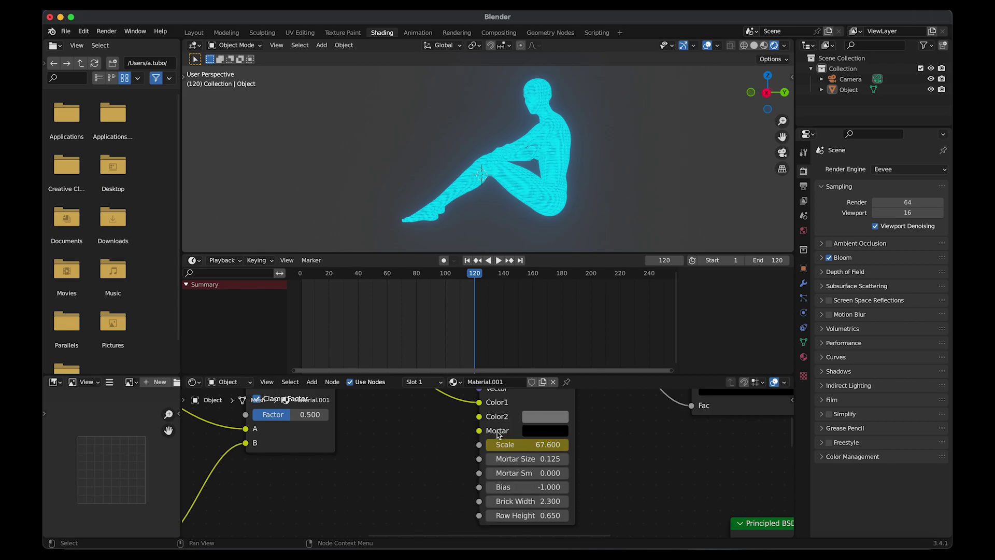
click(498, 260)
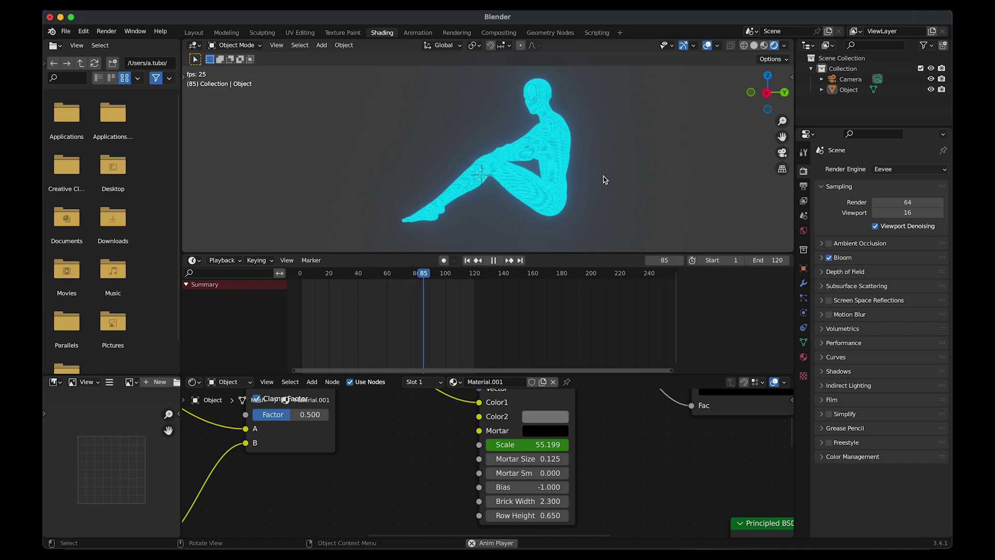
click(493, 260)
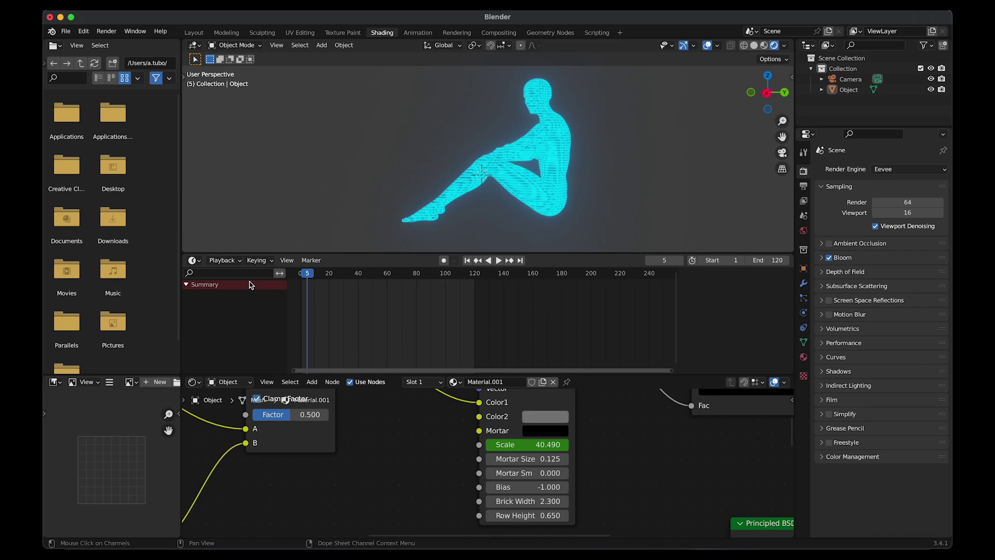
Switch the timeline area to the Graph Editor.
click(195, 260)
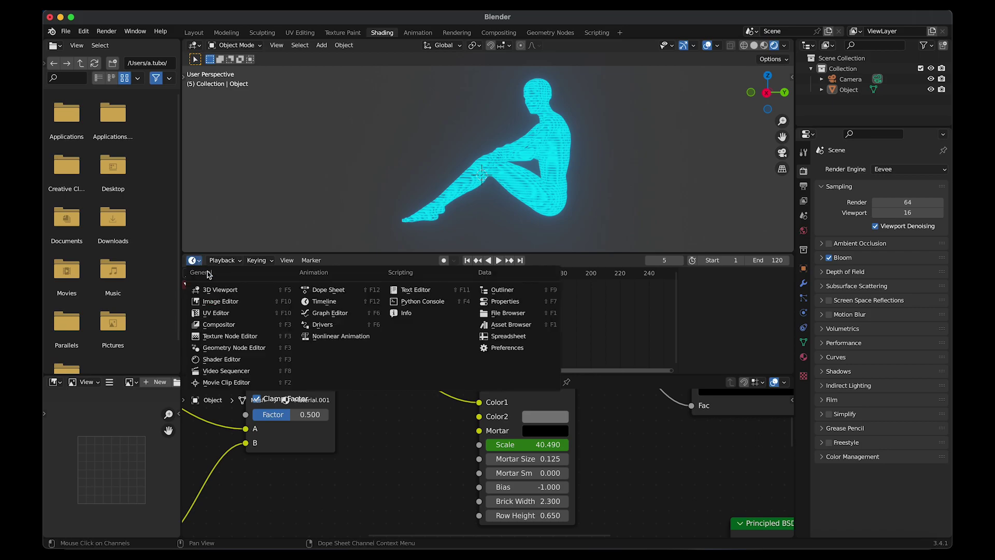
click(330, 317)
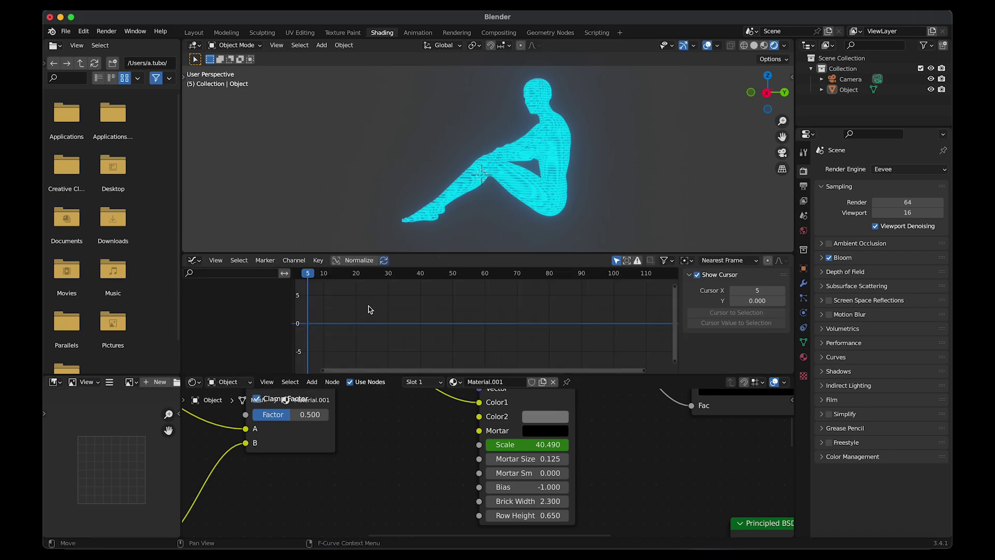
scroll(436, 457, down, 4)
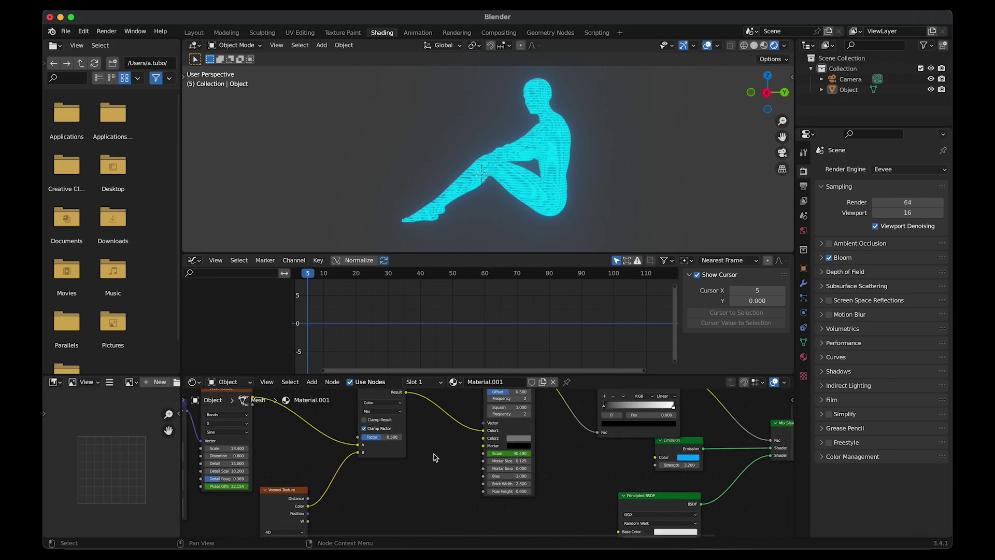
scroll(435, 457, up, 1)
Set the Voronoi texture's keyframes to Linear interpolation.
click(541, 206)
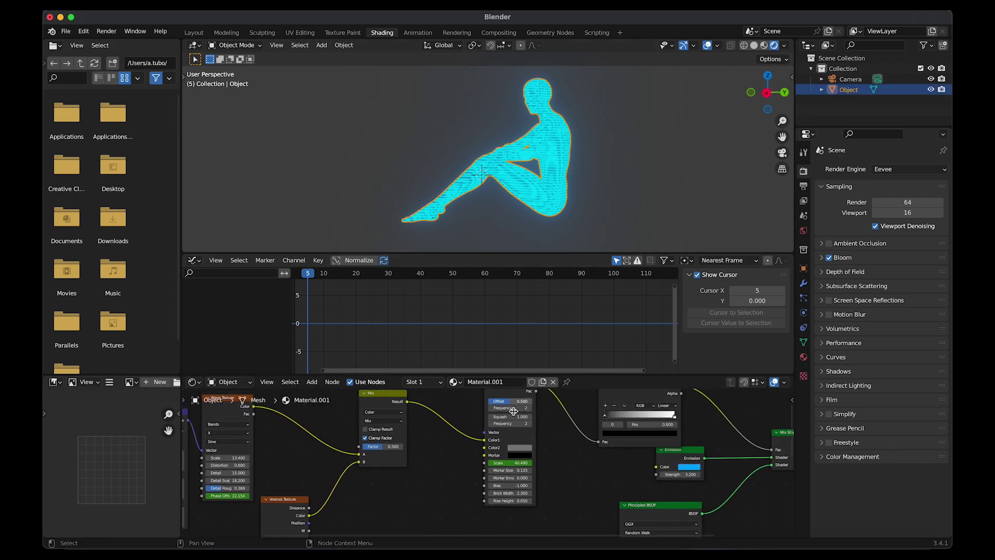
scroll(520, 438, down, 5)
scroll(521, 438, left, 4)
click(341, 442)
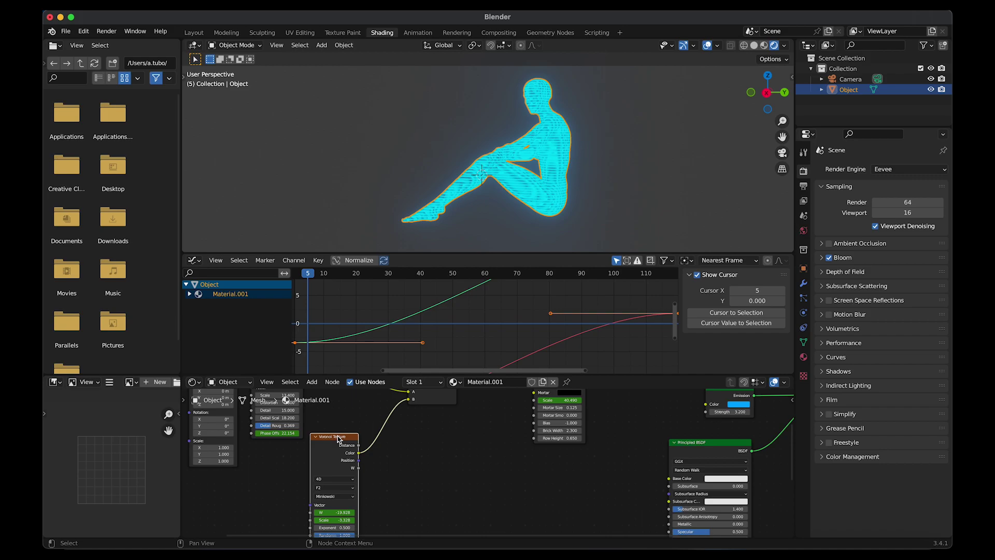
scroll(420, 440, down, 3)
scroll(420, 441, left, 2)
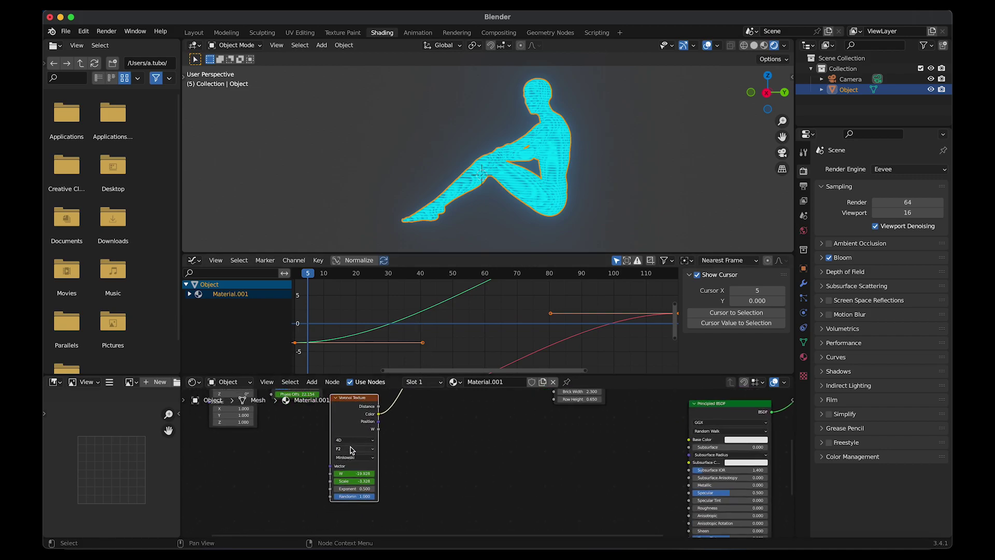
key(Home)
scroll(429, 321, down, 3)
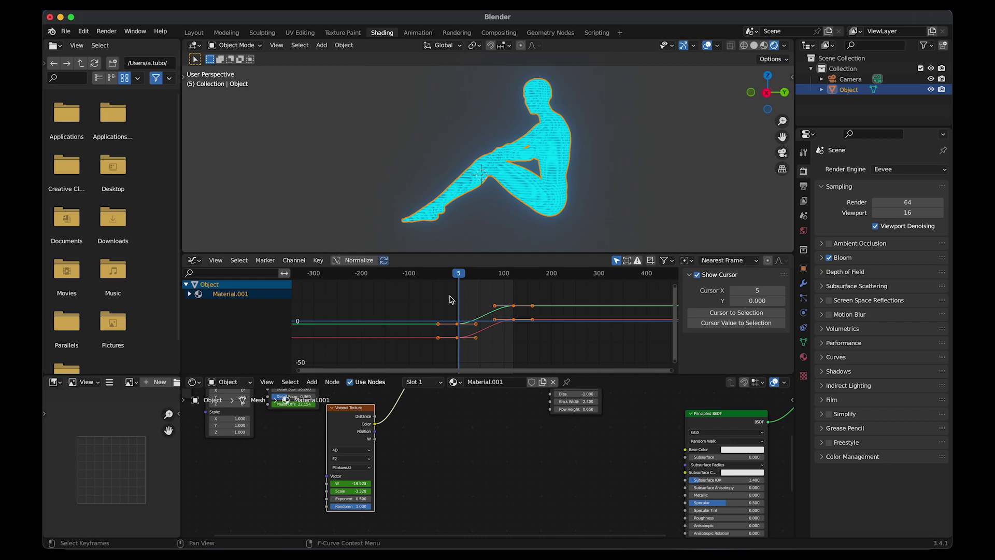
click(320, 263)
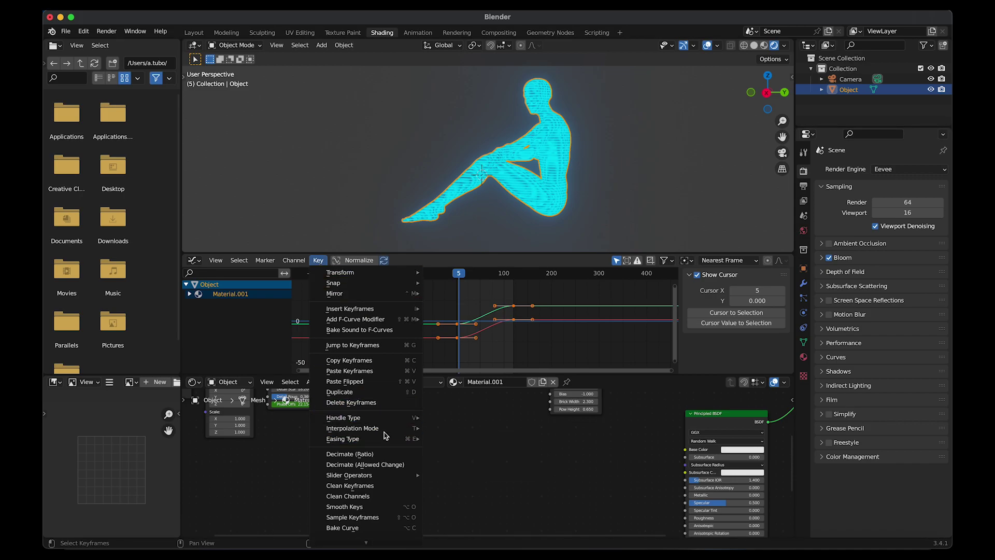
mouse_move(357, 428)
click(448, 458)
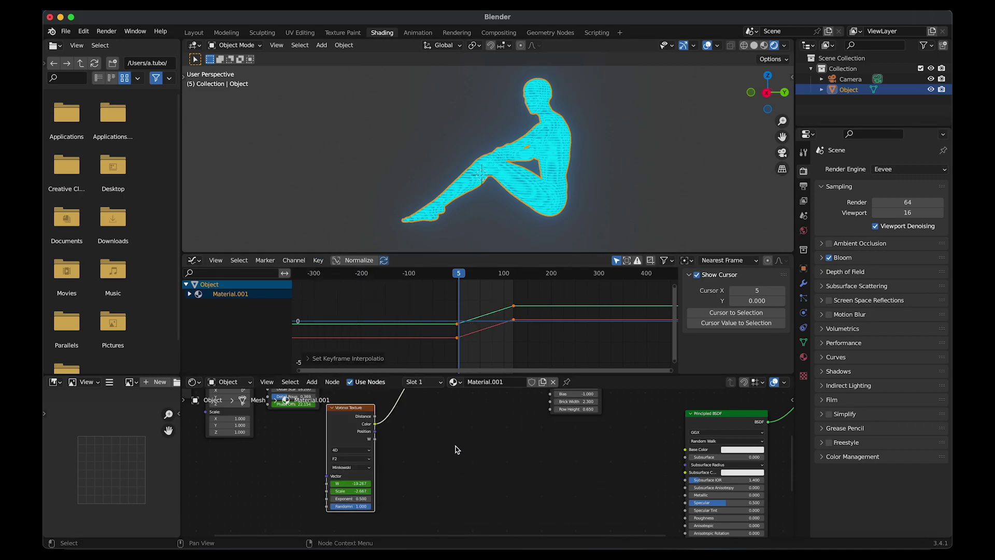
Set the Wave Texture's Phase Offset keyframes to Linear interpolation.
scroll(425, 441, up, 5)
scroll(392, 432, up, 3)
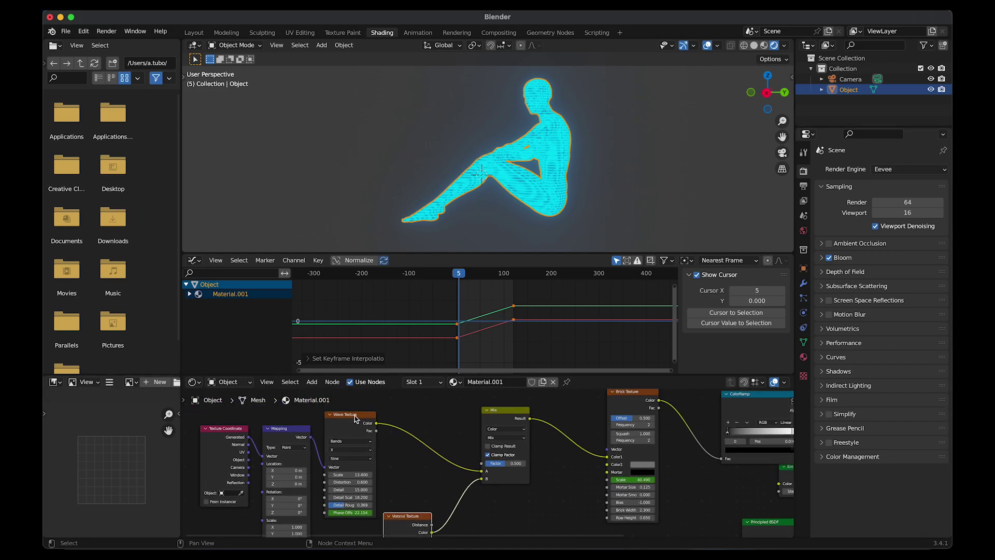
click(355, 418)
scroll(492, 294, down, 3)
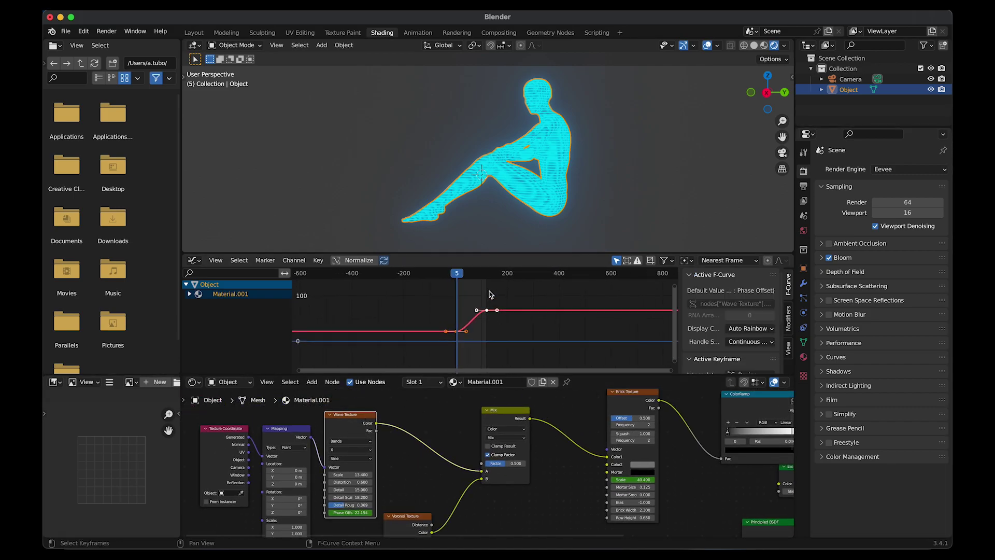
click(318, 260)
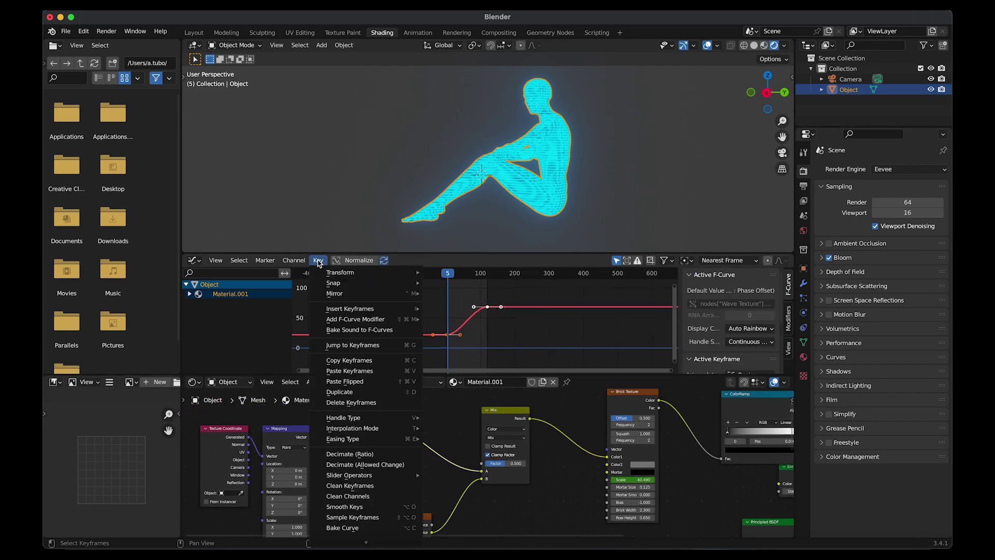
mouse_move(363, 428)
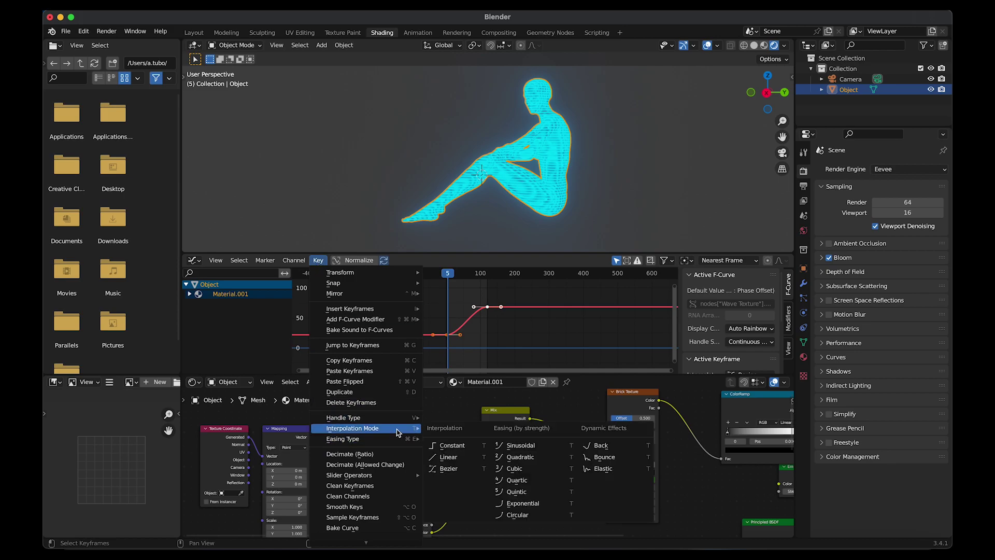
click(454, 457)
Set the Brick Texture's Scale keyframes to Linear interpolation.
scroll(502, 441, right, 5)
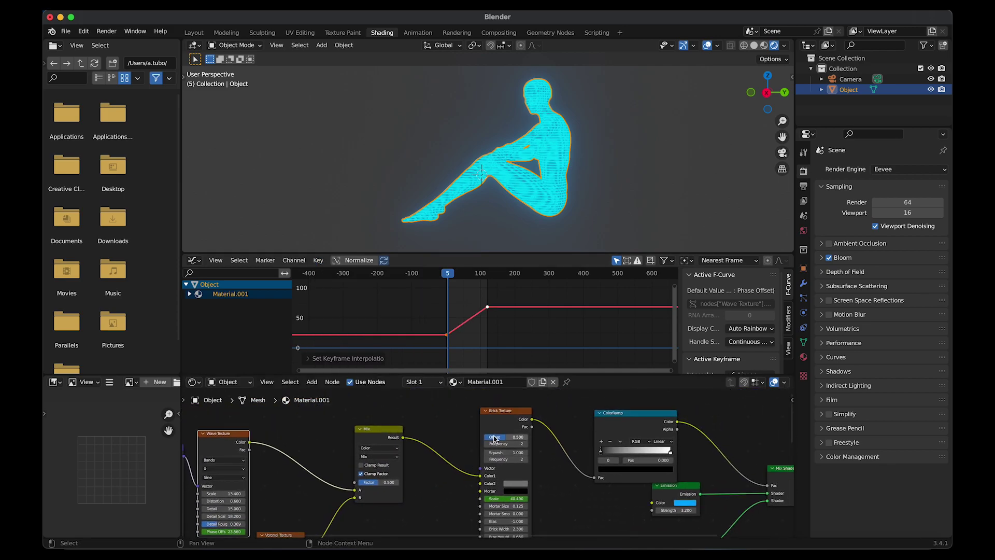
click(503, 419)
click(318, 260)
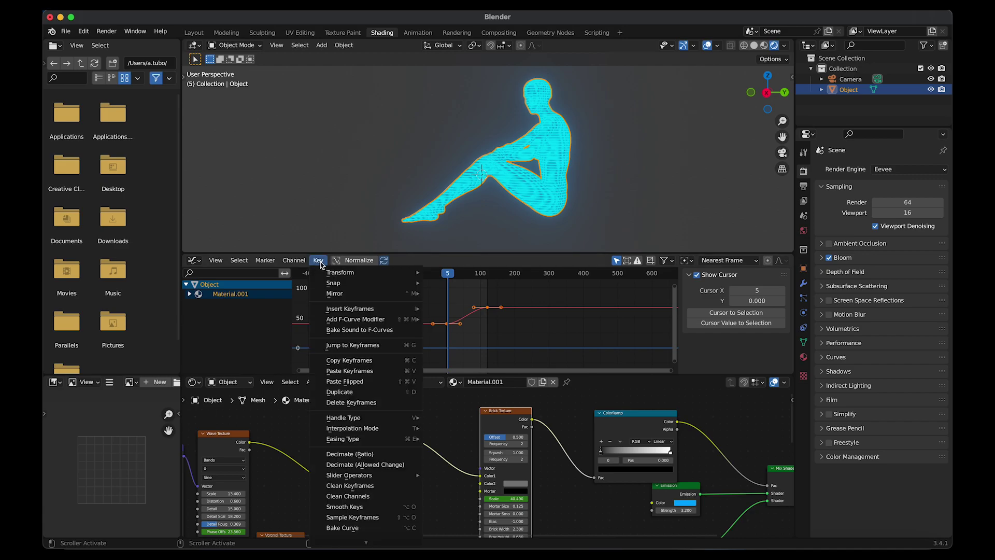
mouse_move(378, 428)
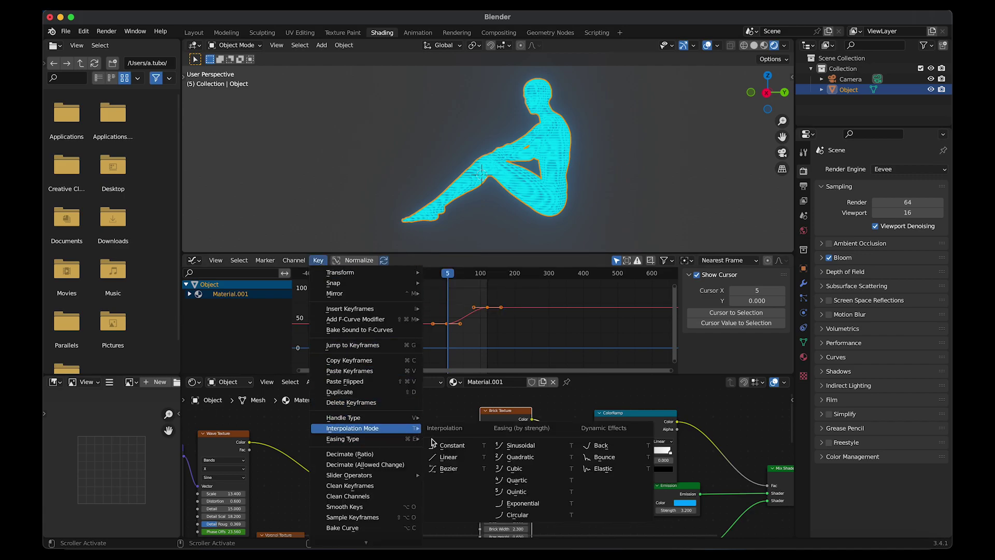
click(454, 461)
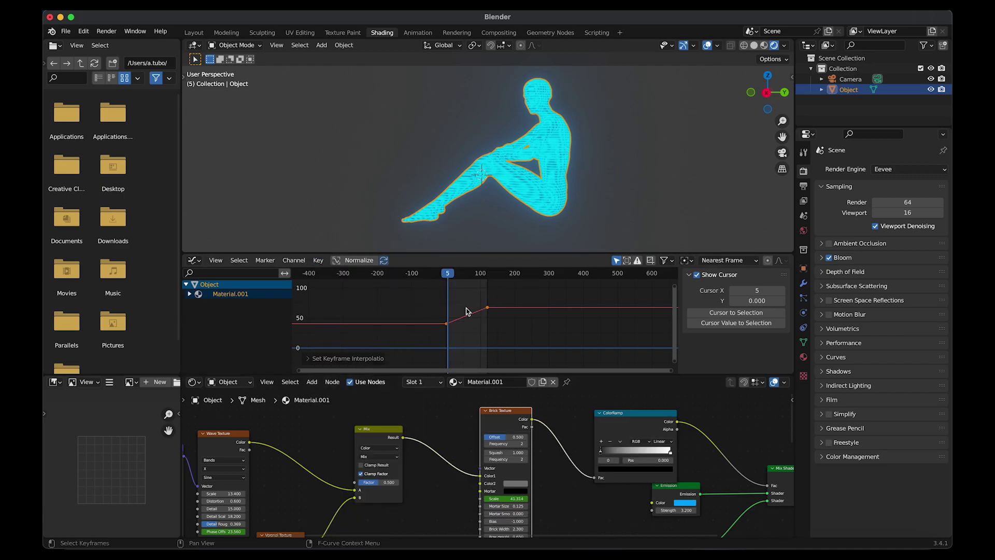
Restore the Timeline, play the animation and enlarge the 3D viewport to watch the glow.
click(197, 262)
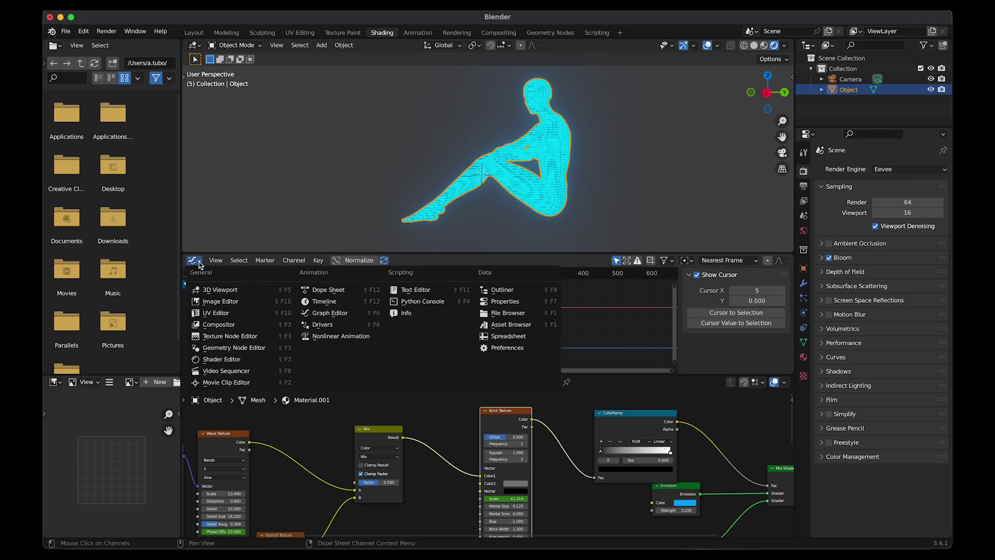
click(325, 303)
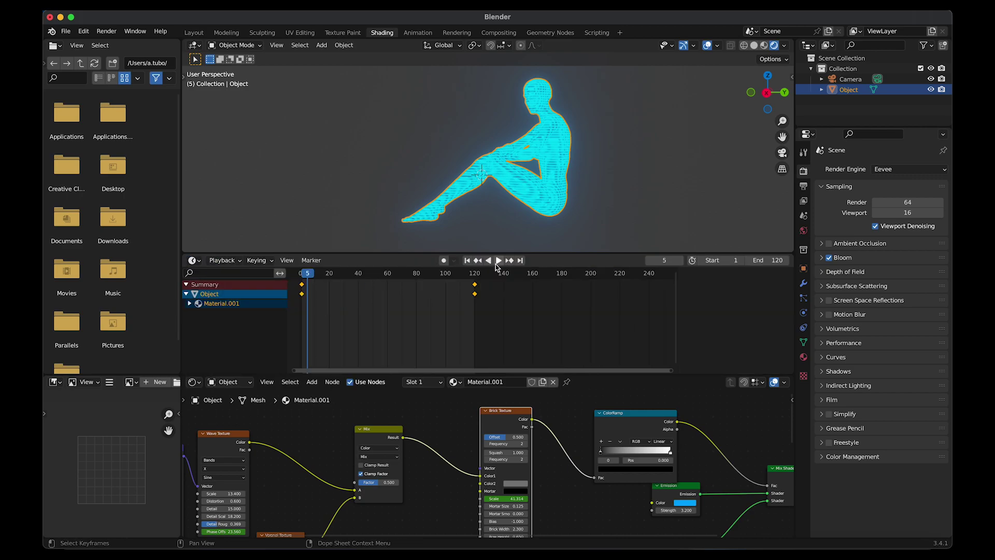
click(499, 260)
click(610, 152)
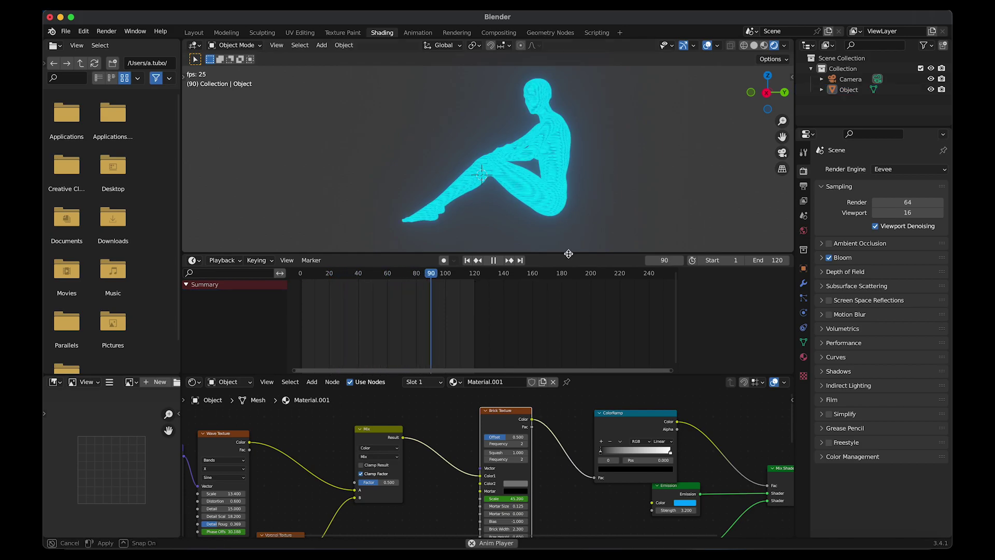
drag(568, 253, 570, 290)
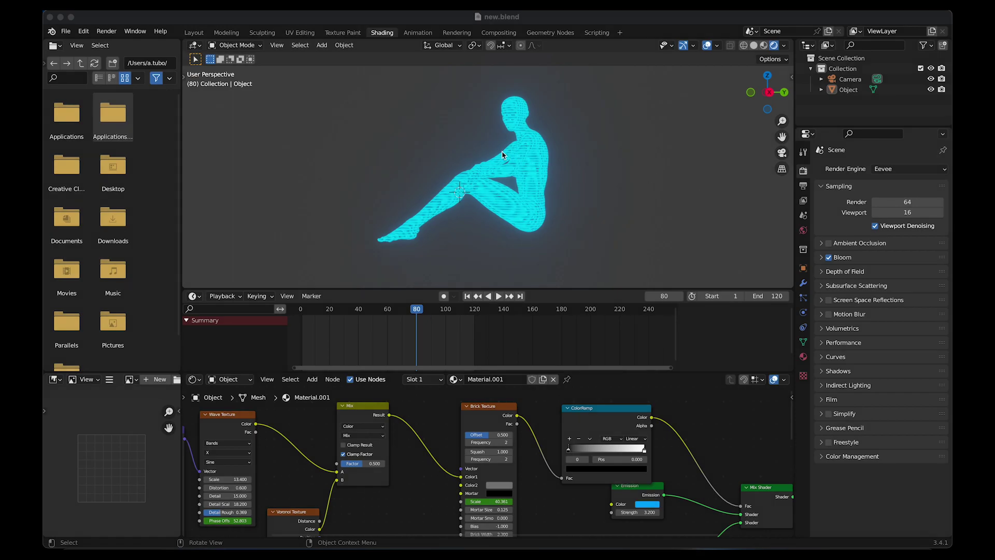
In the Layout workspace, preview with rendered shading and make the Film background transparent.
click(194, 33)
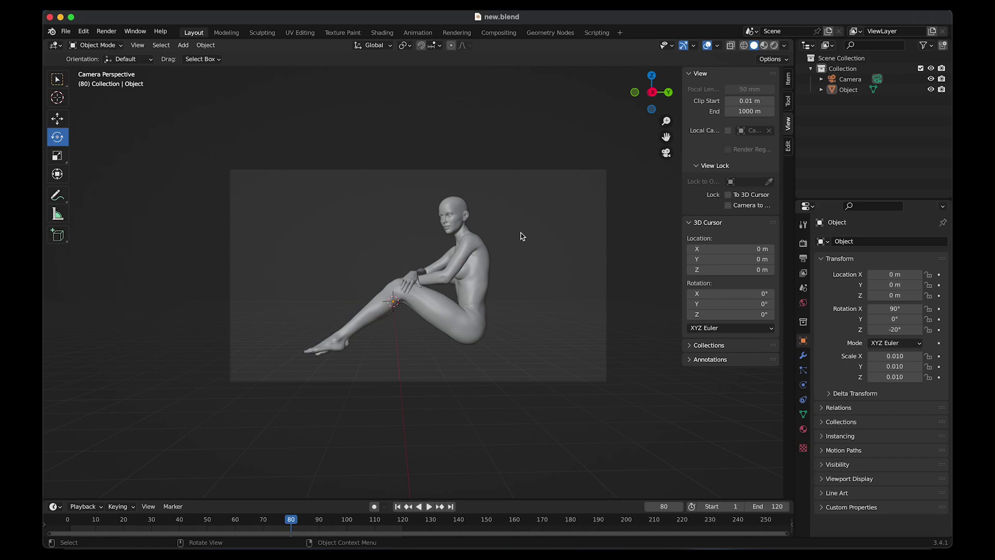
click(774, 46)
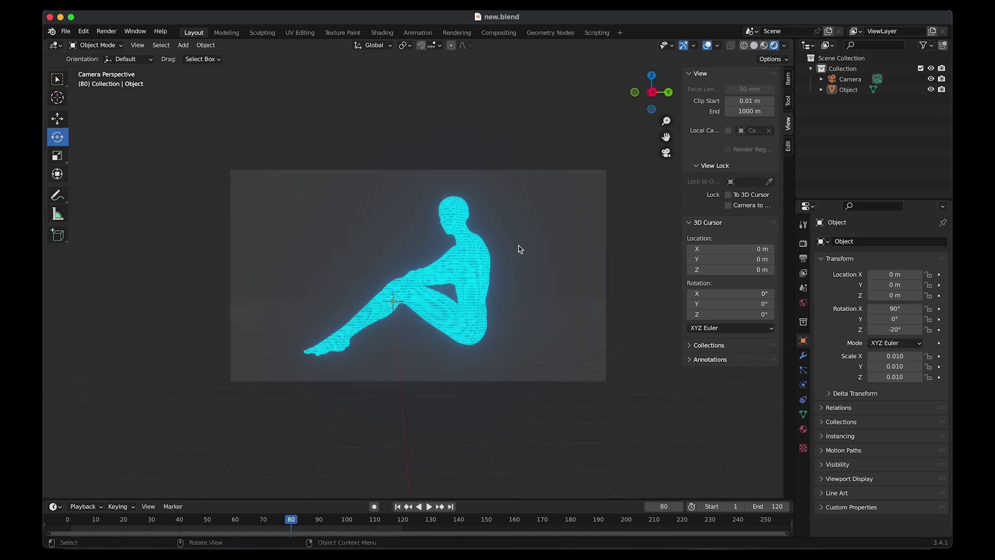
click(804, 243)
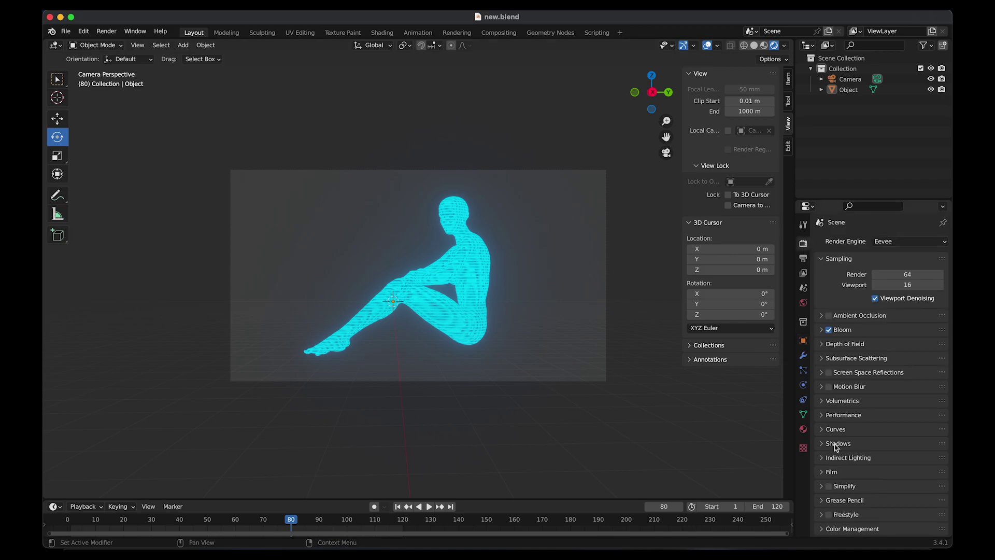
click(823, 472)
scroll(857, 444, down, 2)
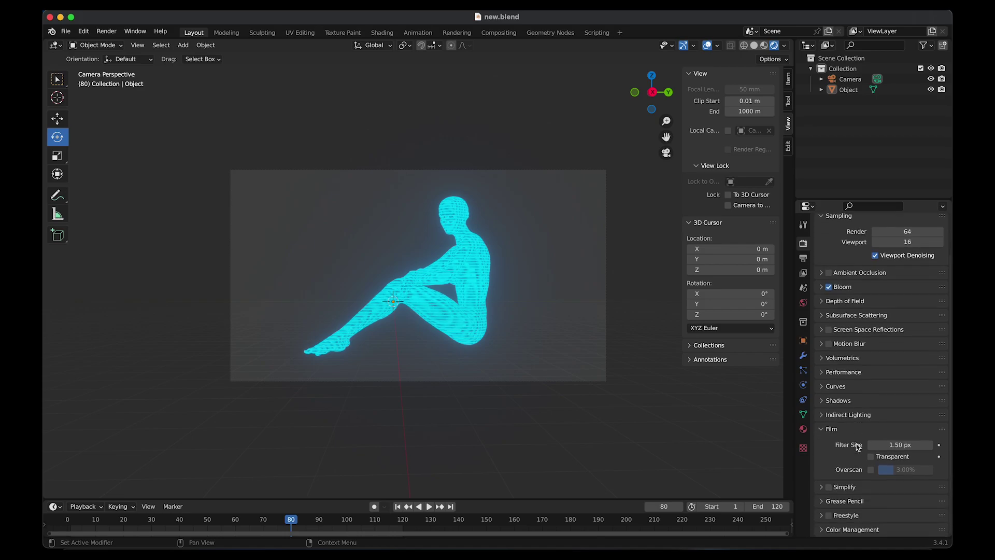
click(871, 457)
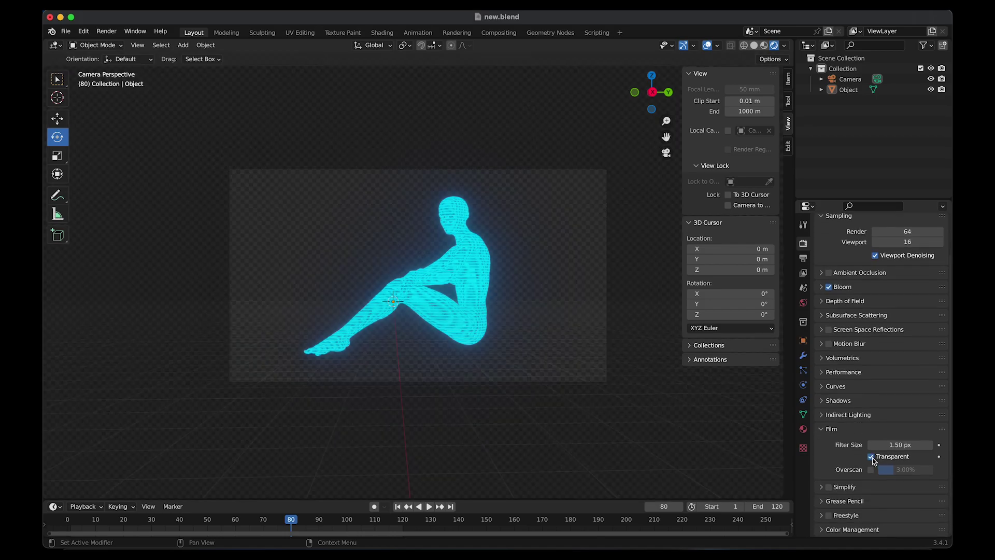
Set output to PNG RGBA for frames 1–120 and render the animation.
click(804, 258)
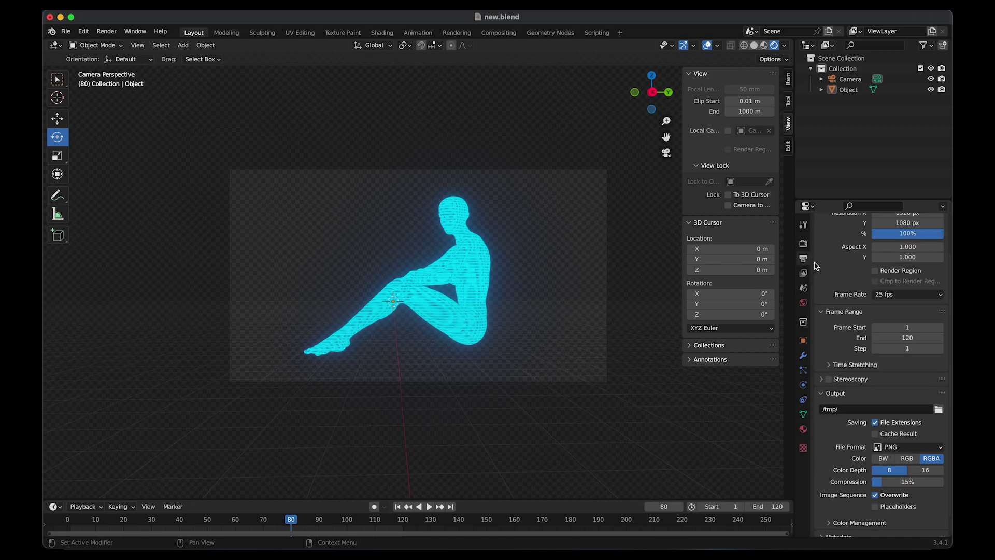
scroll(855, 329, down, 1)
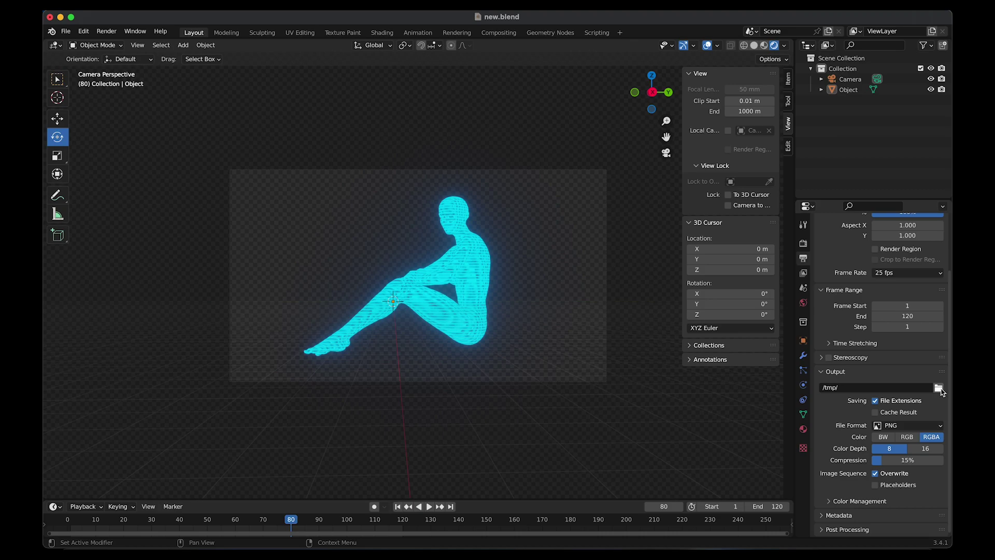
click(927, 426)
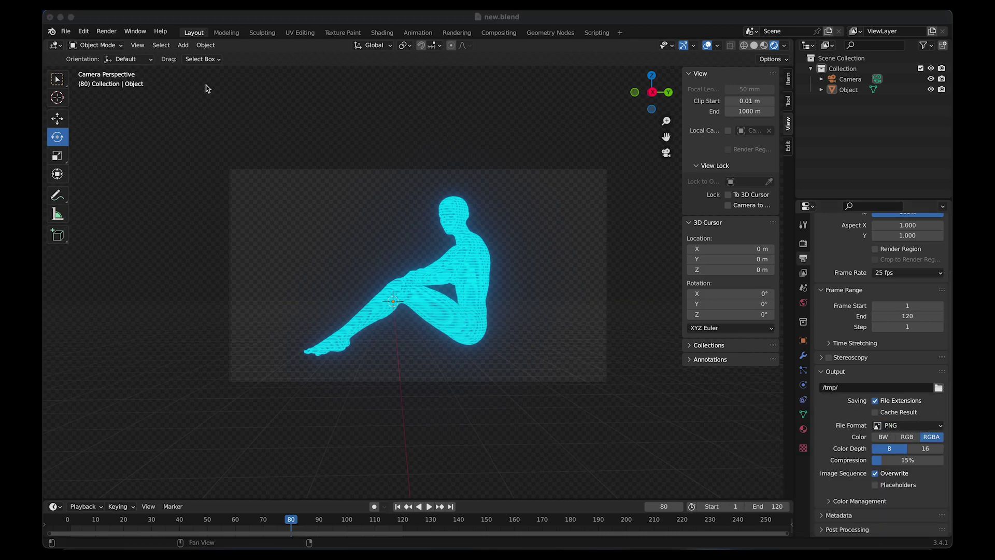
click(107, 31)
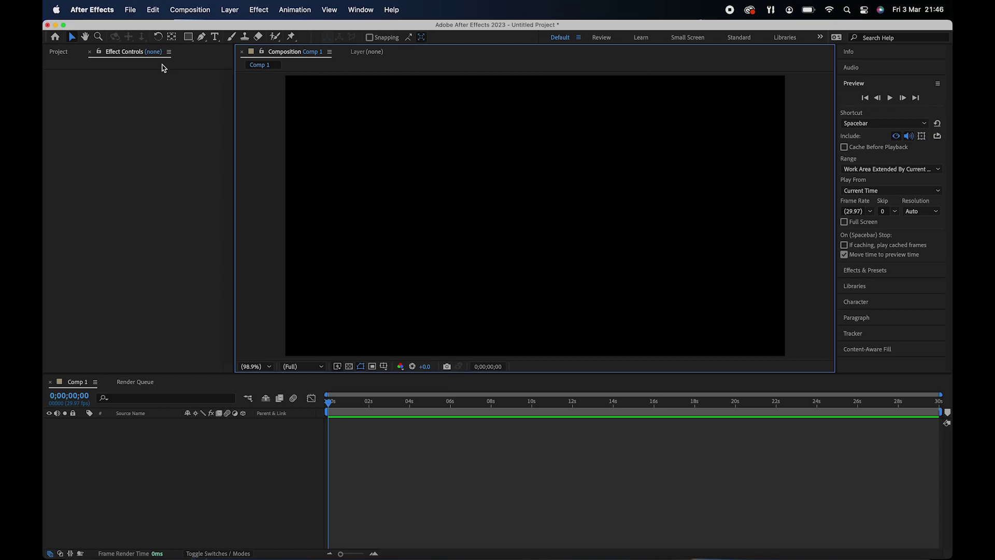
Import 0001.png as a PNG sequence and drag it into Comp 1 as a layer.
click(130, 9)
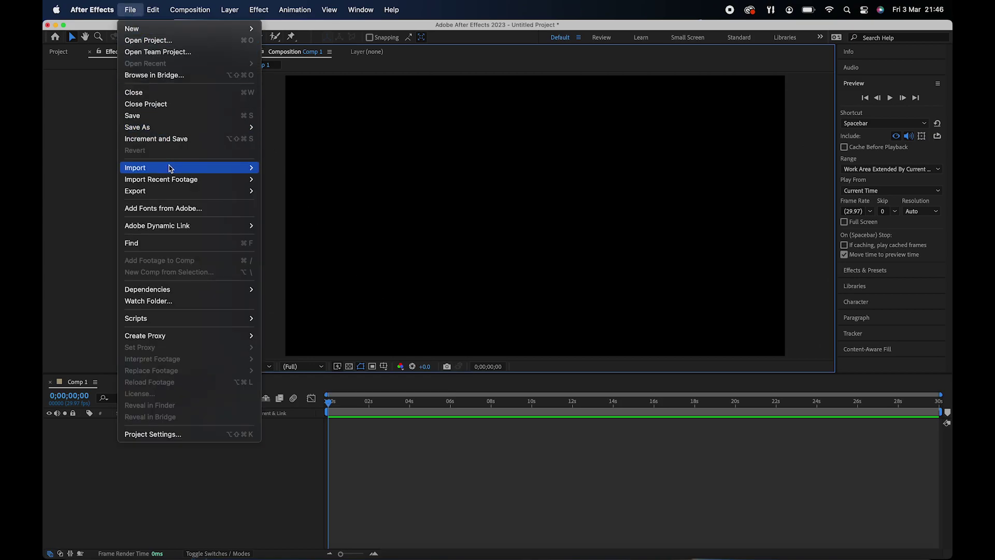
mouse_move(170, 168)
click(279, 167)
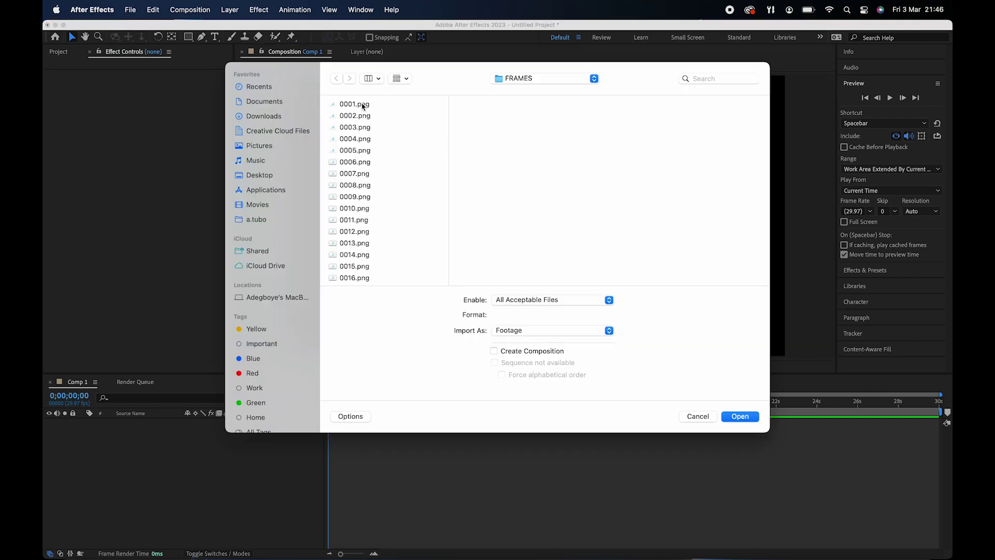
click(362, 106)
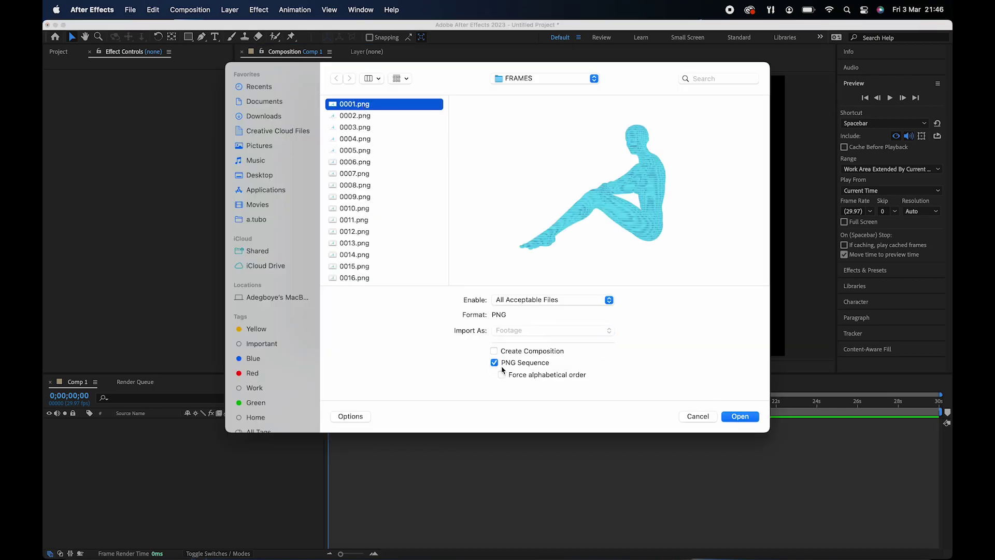
click(739, 416)
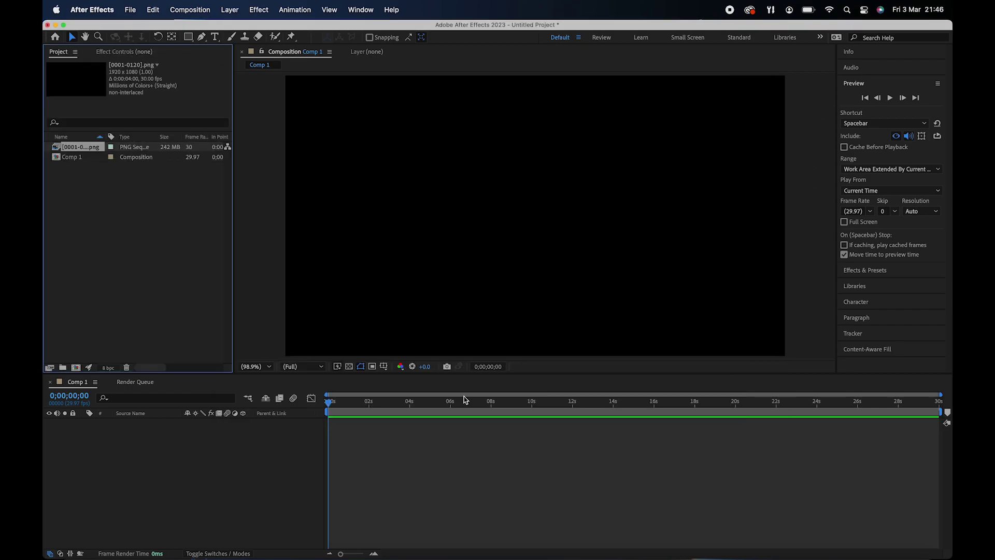
drag(87, 151, 157, 440)
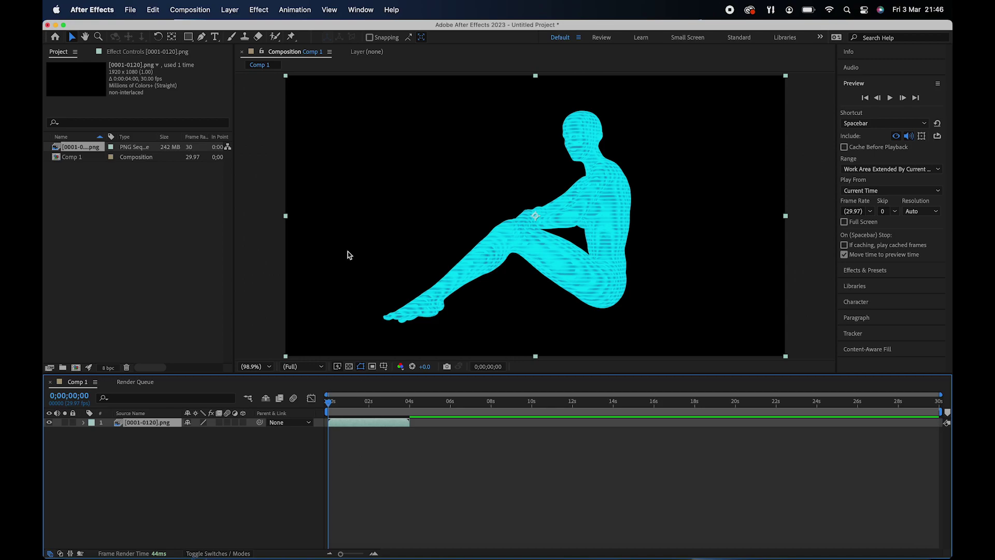
Apply the Zaebects Signal effect twice, adding Signal and Signal 2 to the layer.
click(260, 7)
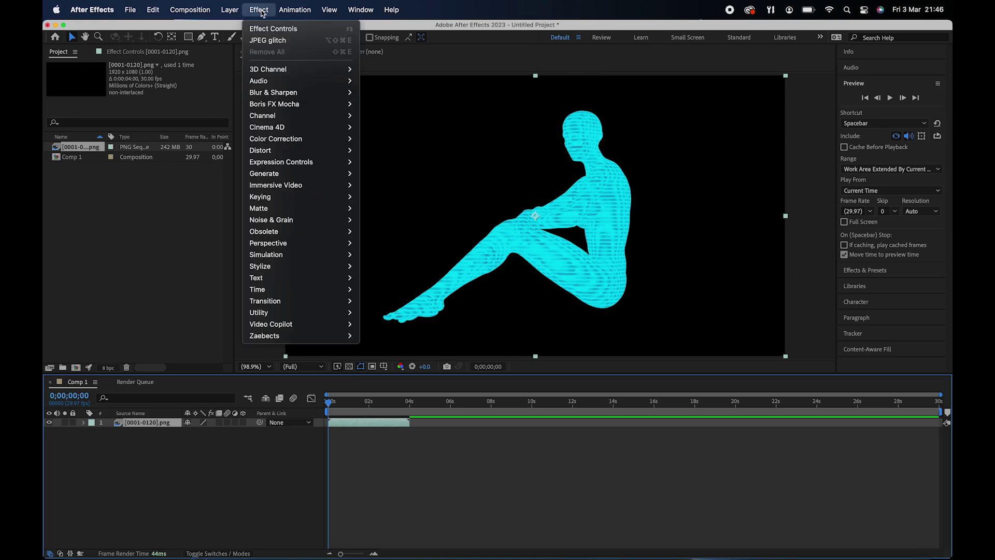
mouse_move(283, 336)
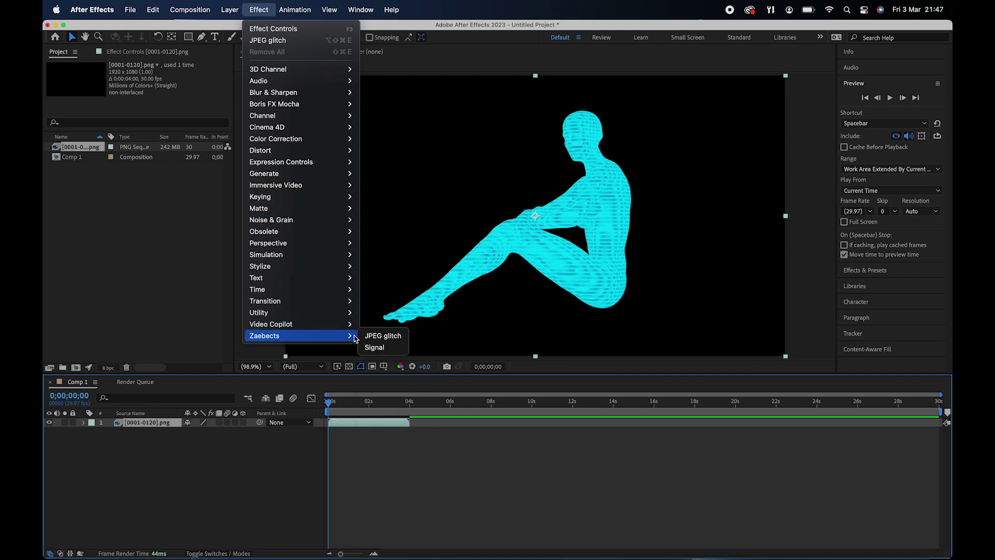
click(377, 347)
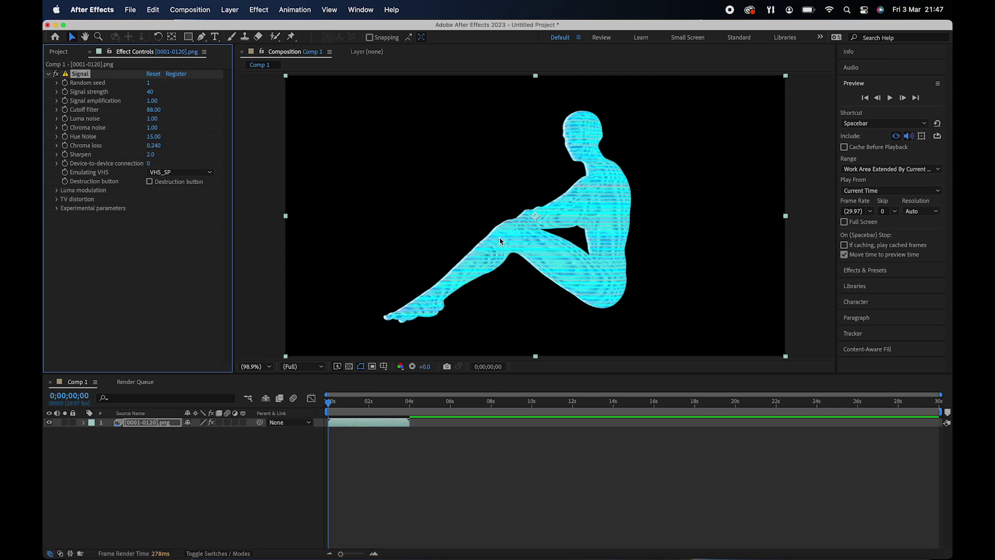
click(259, 9)
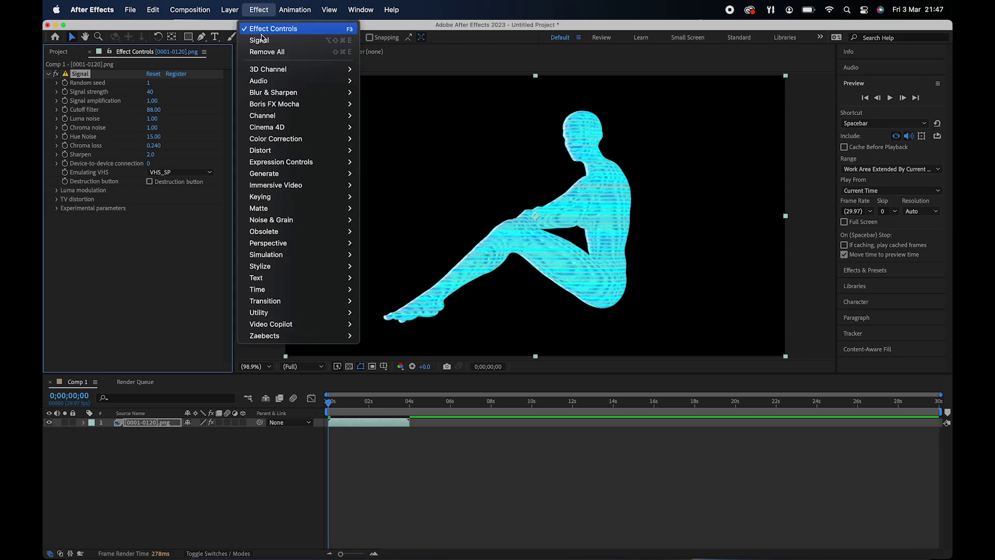
mouse_move(311, 336)
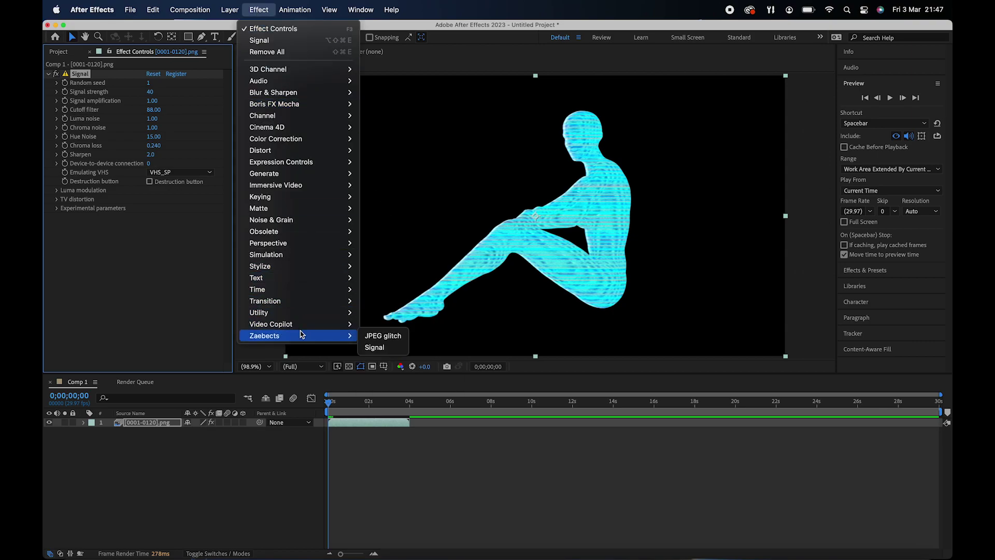
click(374, 348)
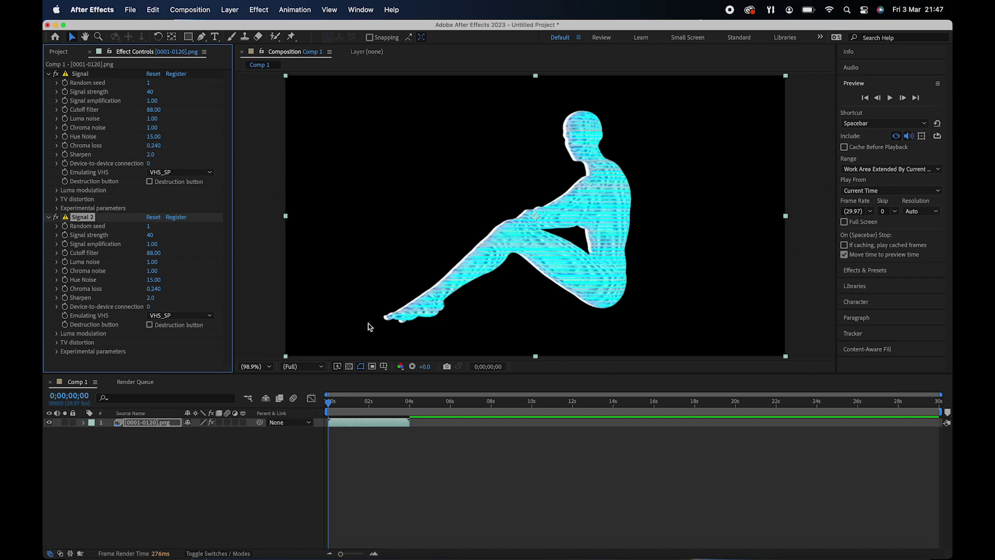
click(269, 15)
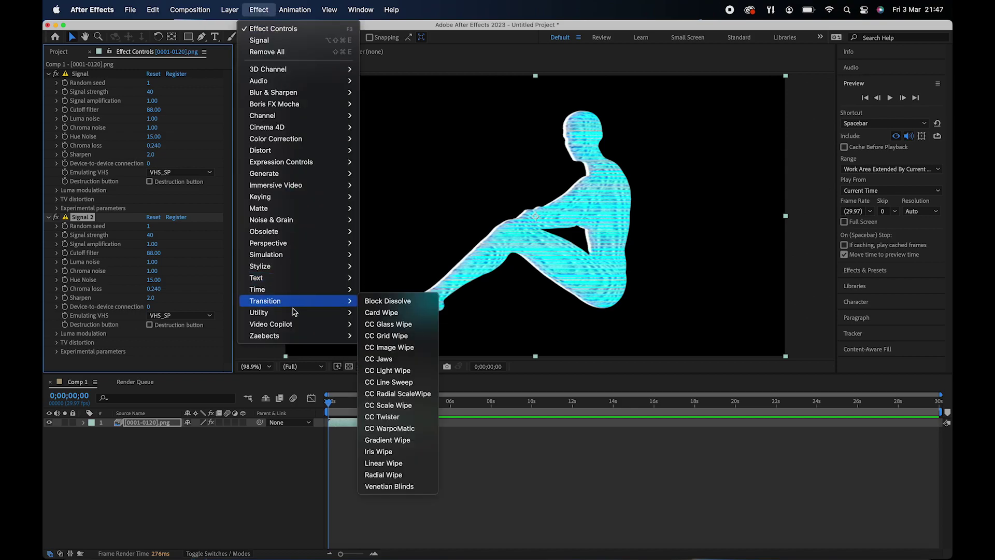
Add JPEG glitch above the Signal effects and lower its Compression ratio to 40.
mouse_move(294, 335)
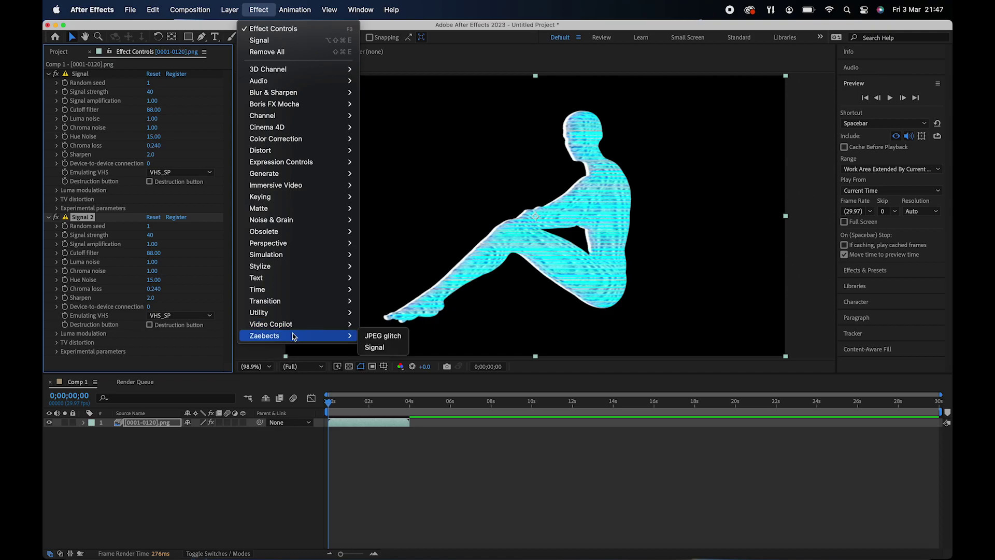
click(382, 336)
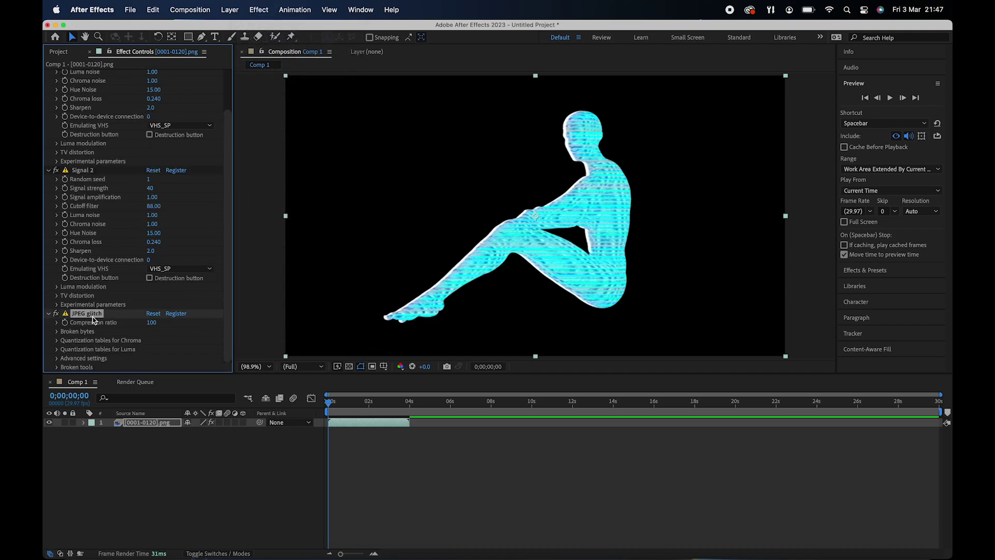
drag(87, 317, 89, 75)
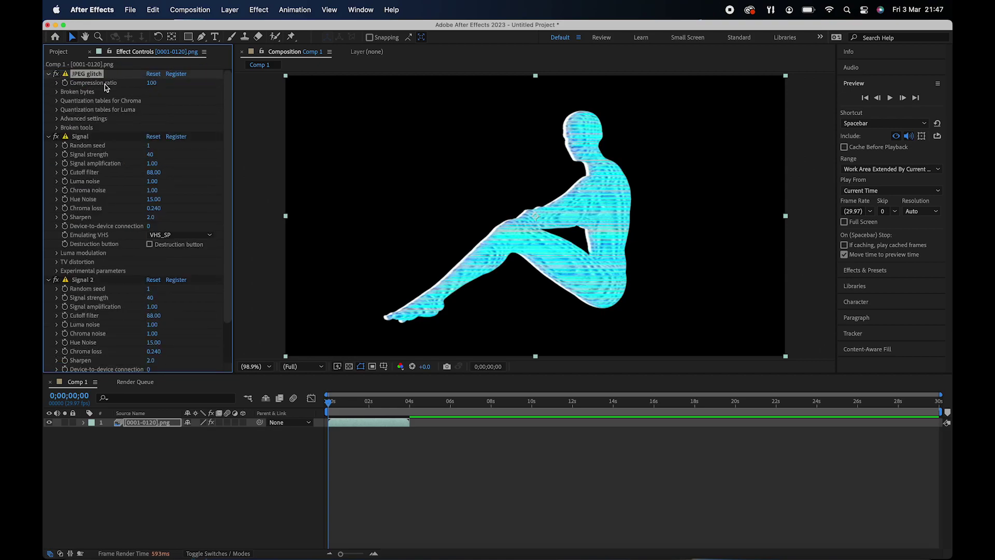
click(57, 83)
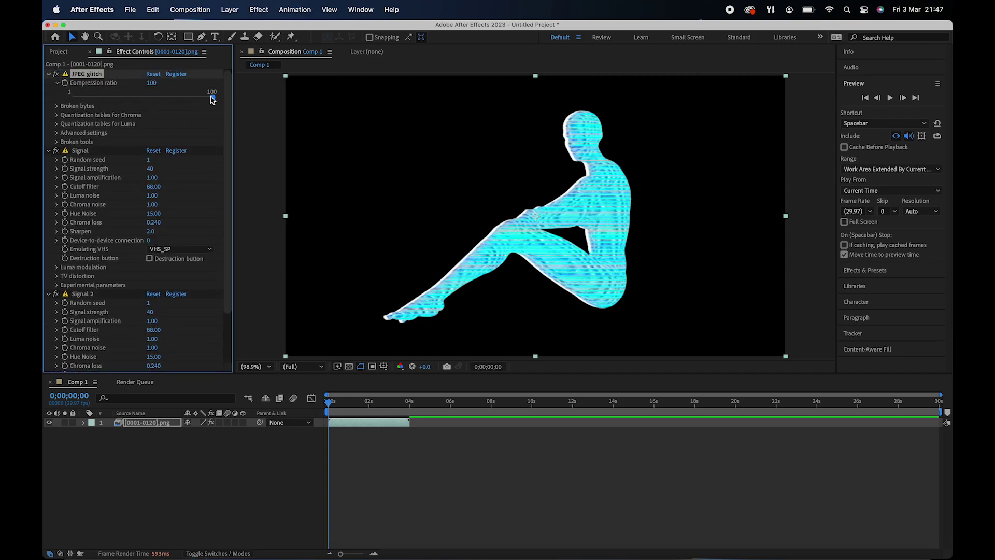
drag(212, 98, 129, 101)
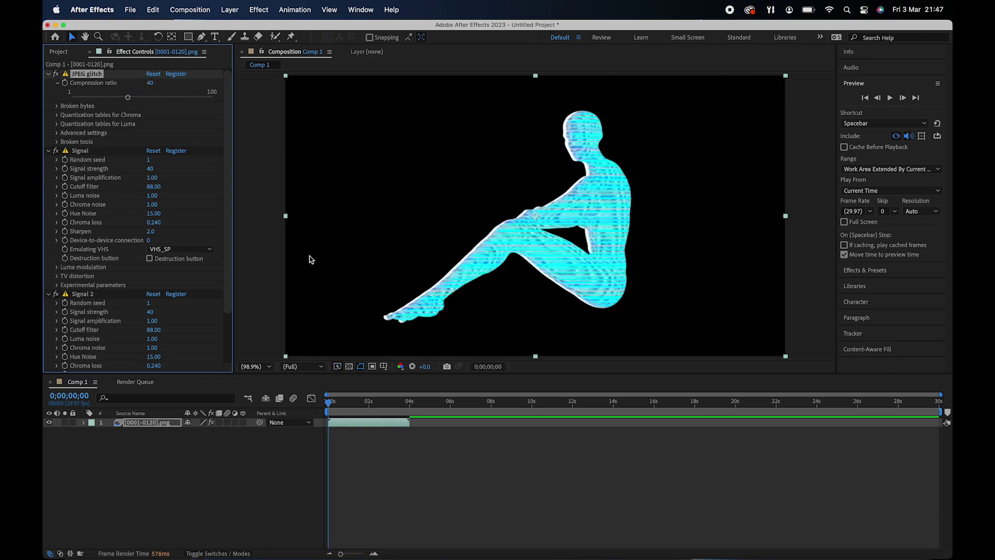
click(270, 239)
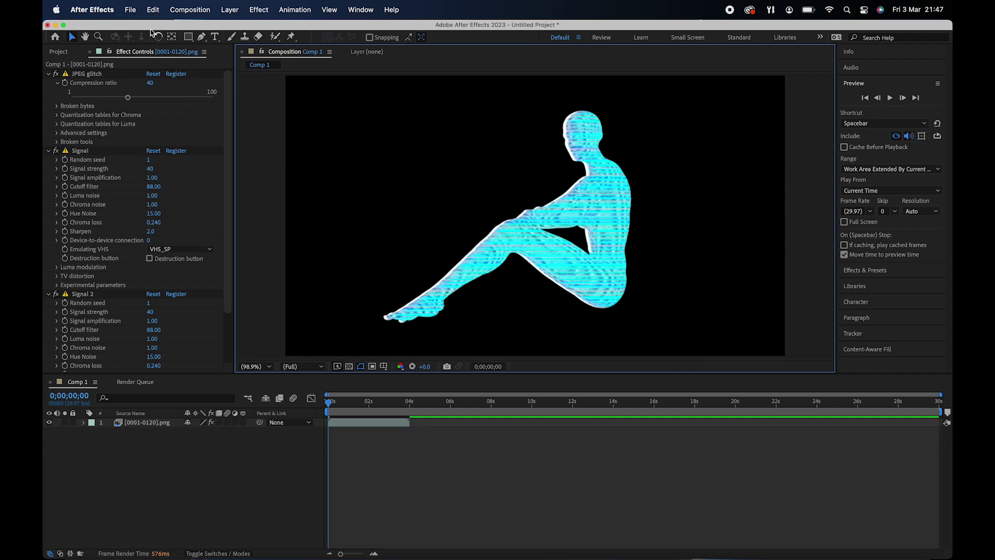
click(130, 10)
Add Comp 1 to the Render Queue with output saved as Comp 1.mp4 in FRAMES.
mouse_move(176, 195)
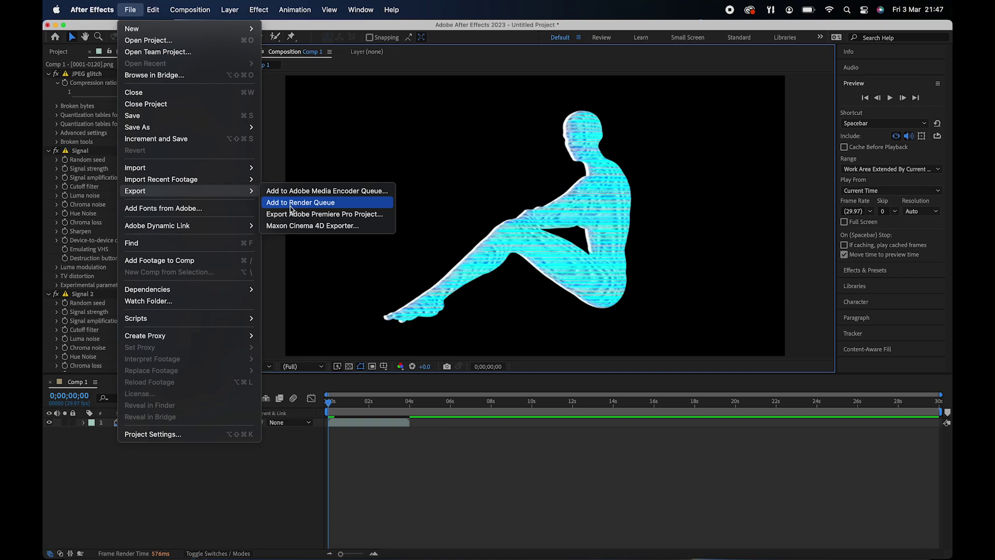
click(291, 202)
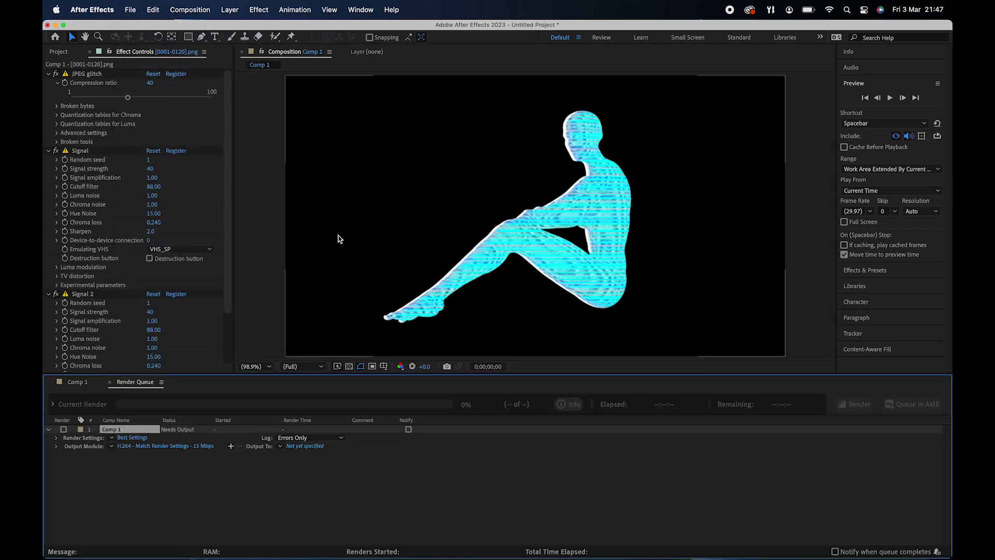
click(310, 446)
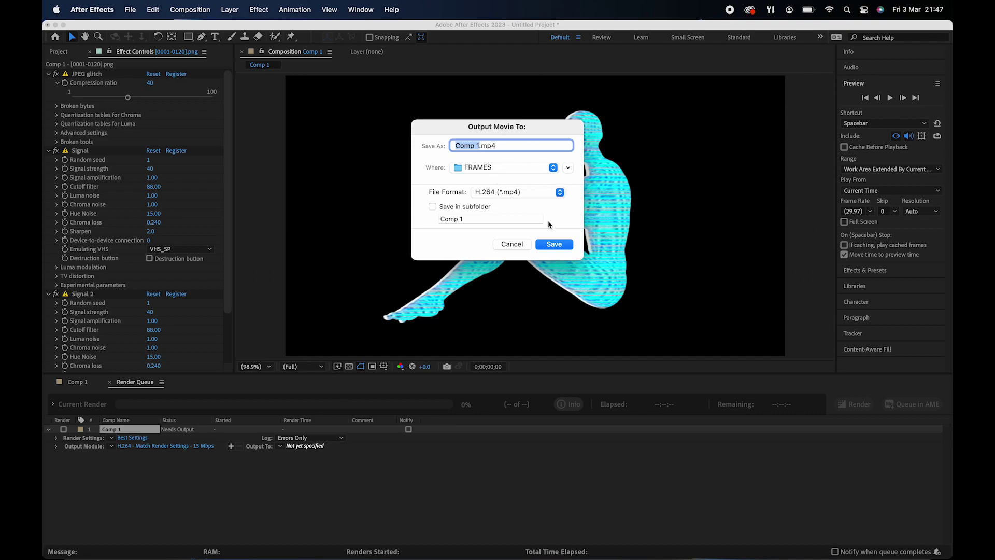
click(552, 244)
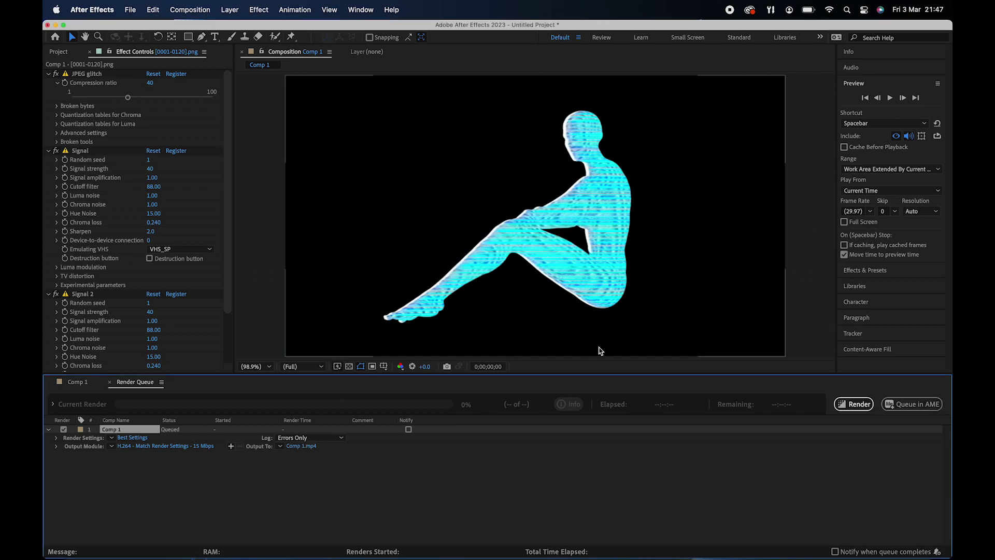